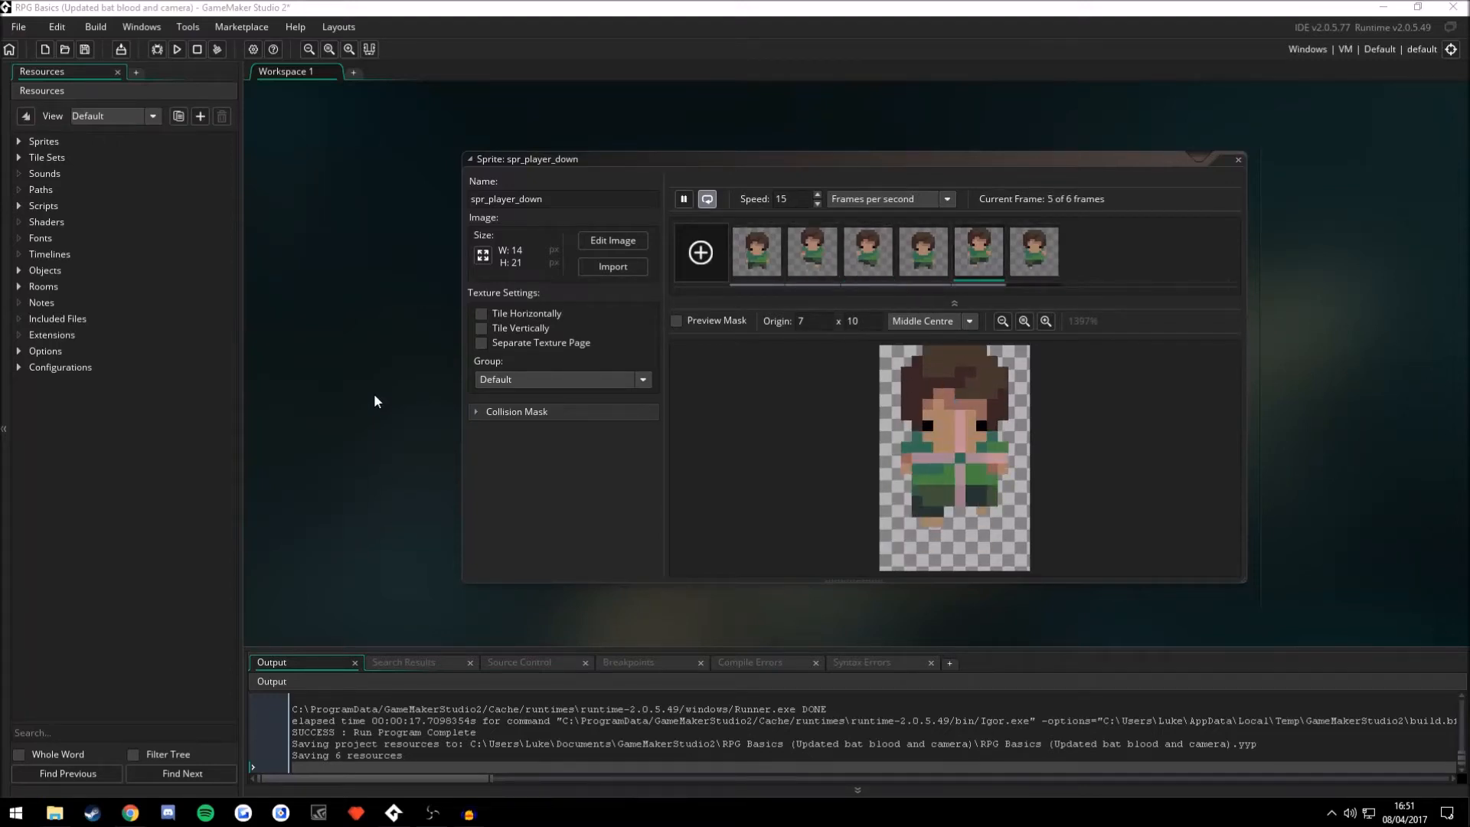
- Expand the Objects folder in the Resources tree and select obj_player
{"action": "left_click_drag", "start_coordinate": [373, 393], "coordinate": [301, 357]}
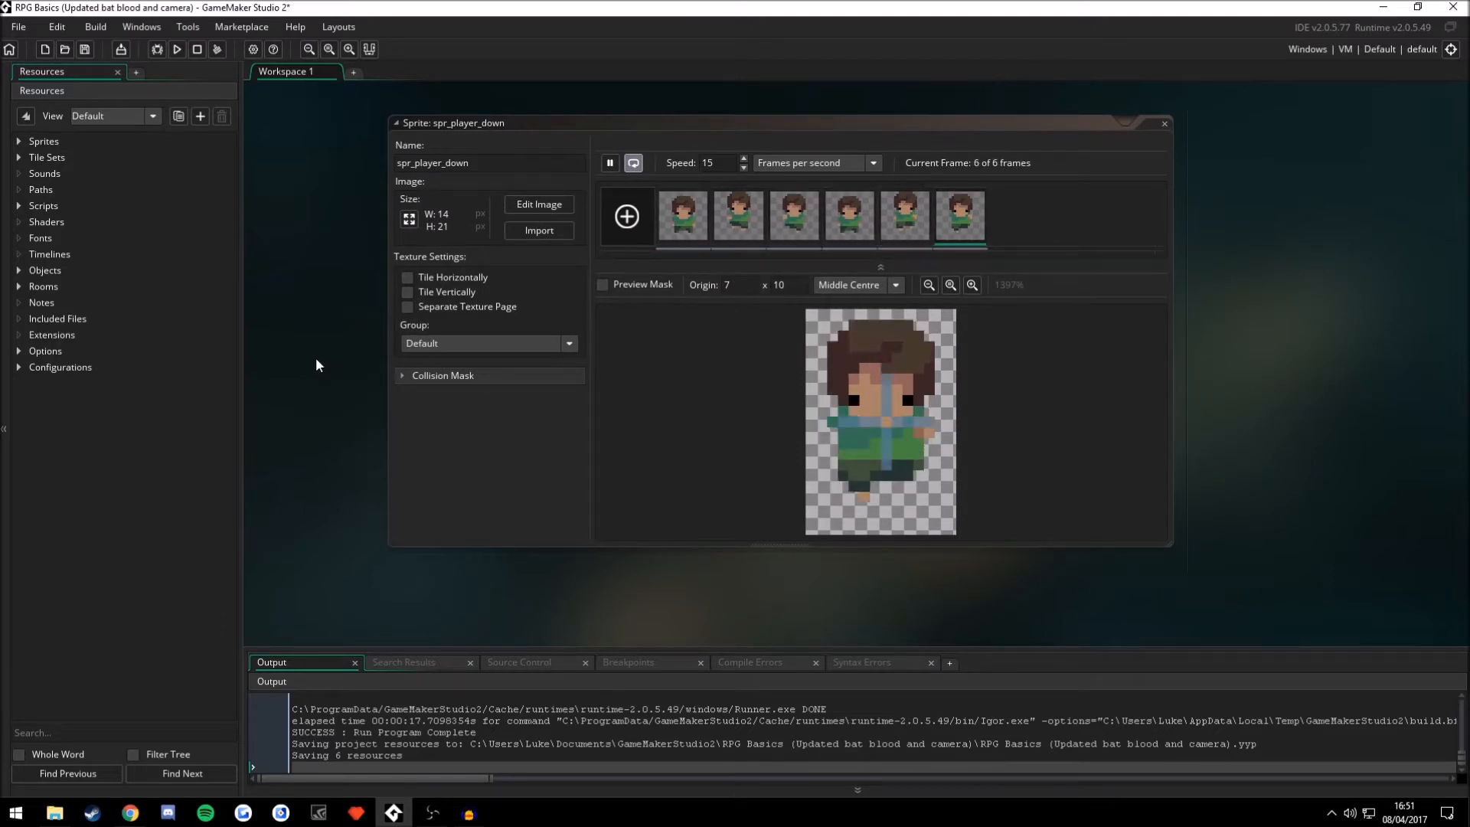
{"action": "left_click_drag", "start_coordinate": [304, 323], "coordinate": [314, 332]}
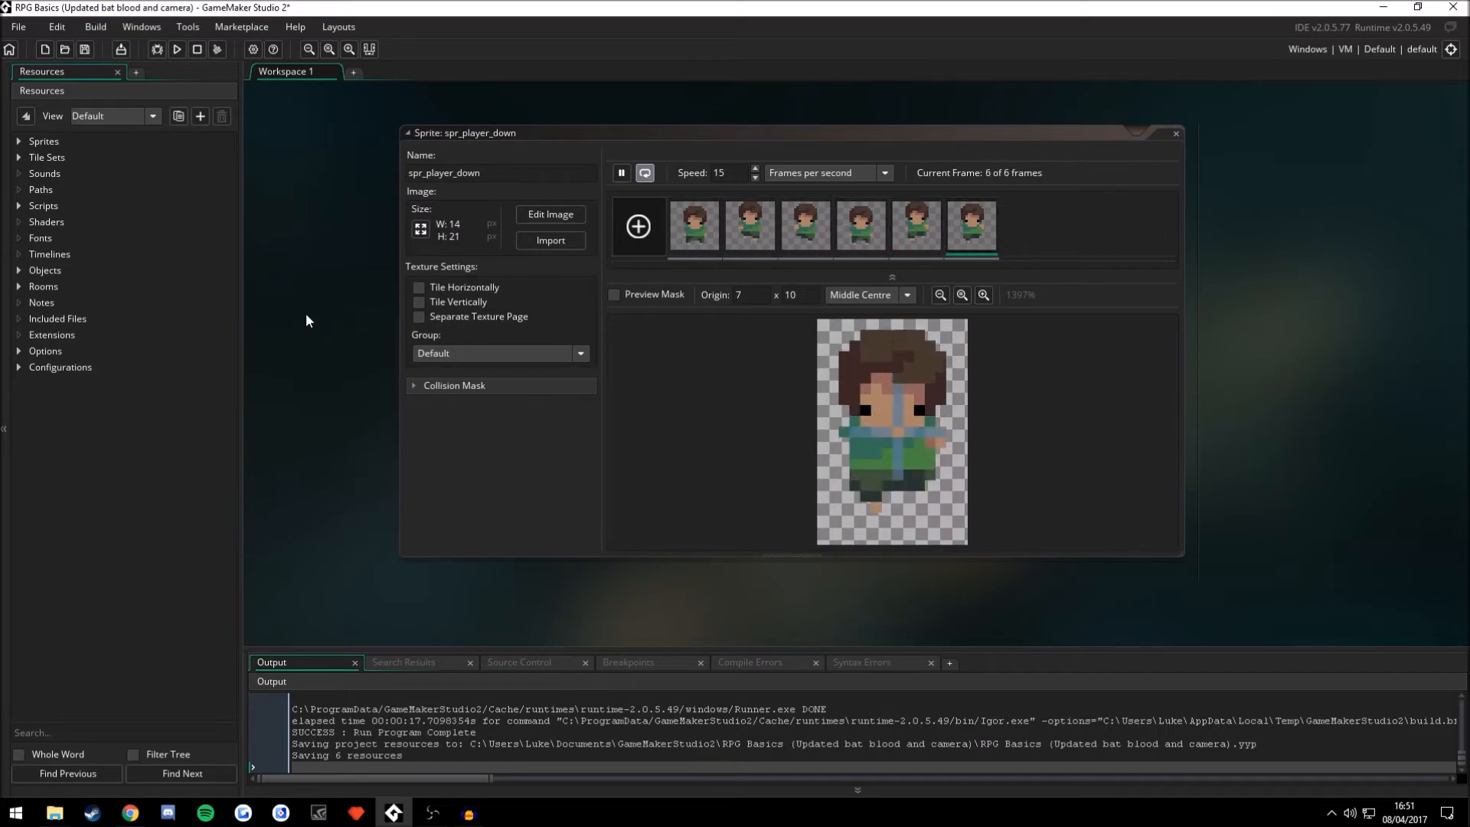
{"action": "left_click", "coordinate": [20, 270]}
{"action": "left_click", "coordinate": [73, 290]}
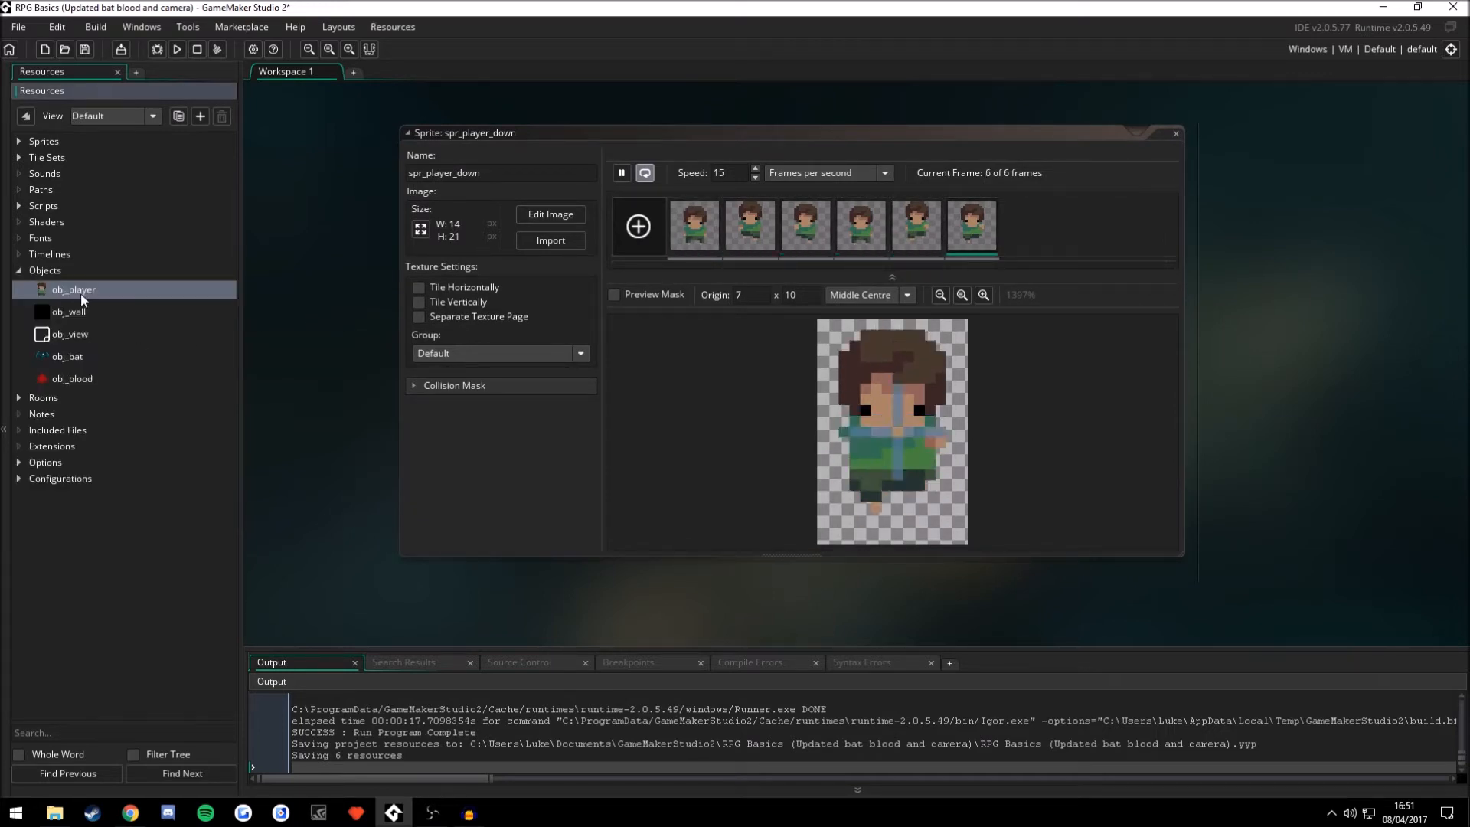
- Show obj_player's physics properties with Collision Group 0, then expand the Rooms folder to reveal room_1
{"action": "double_click", "coordinate": [103, 291]}
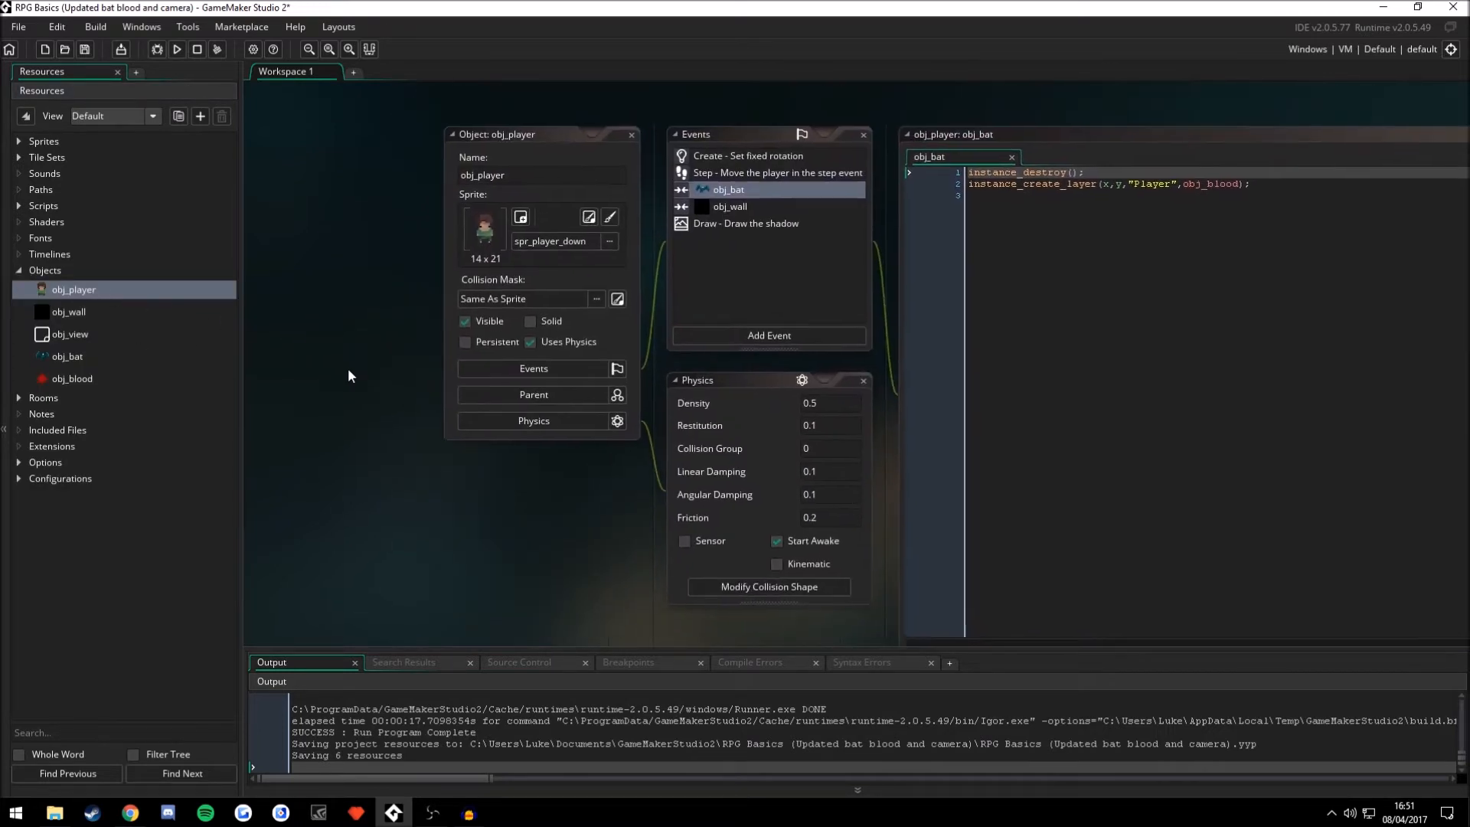
{"action": "left_click", "coordinate": [865, 136]}
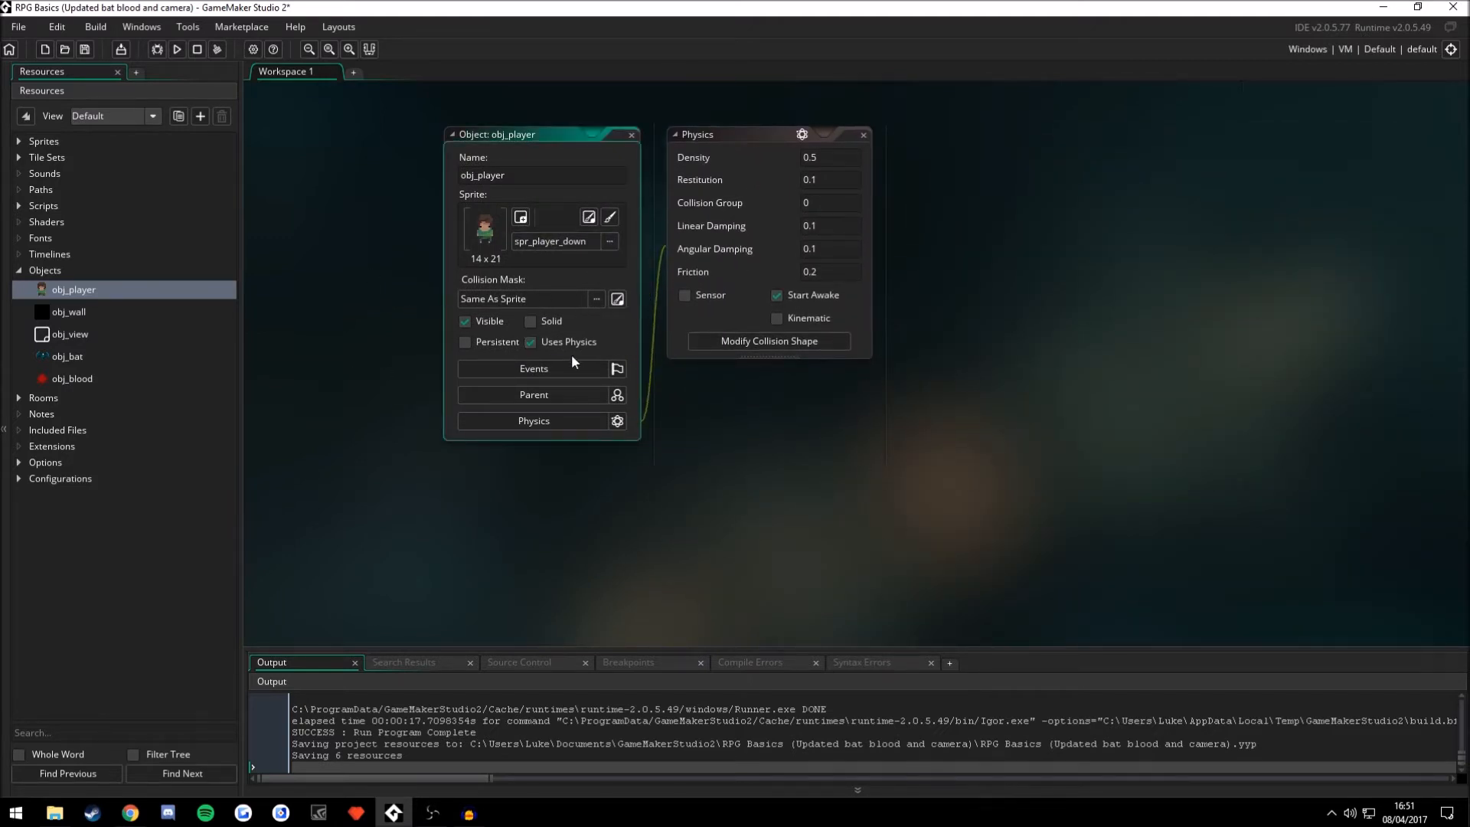
{"action": "left_click", "coordinate": [827, 202]}
{"action": "type", "text": "1000"}
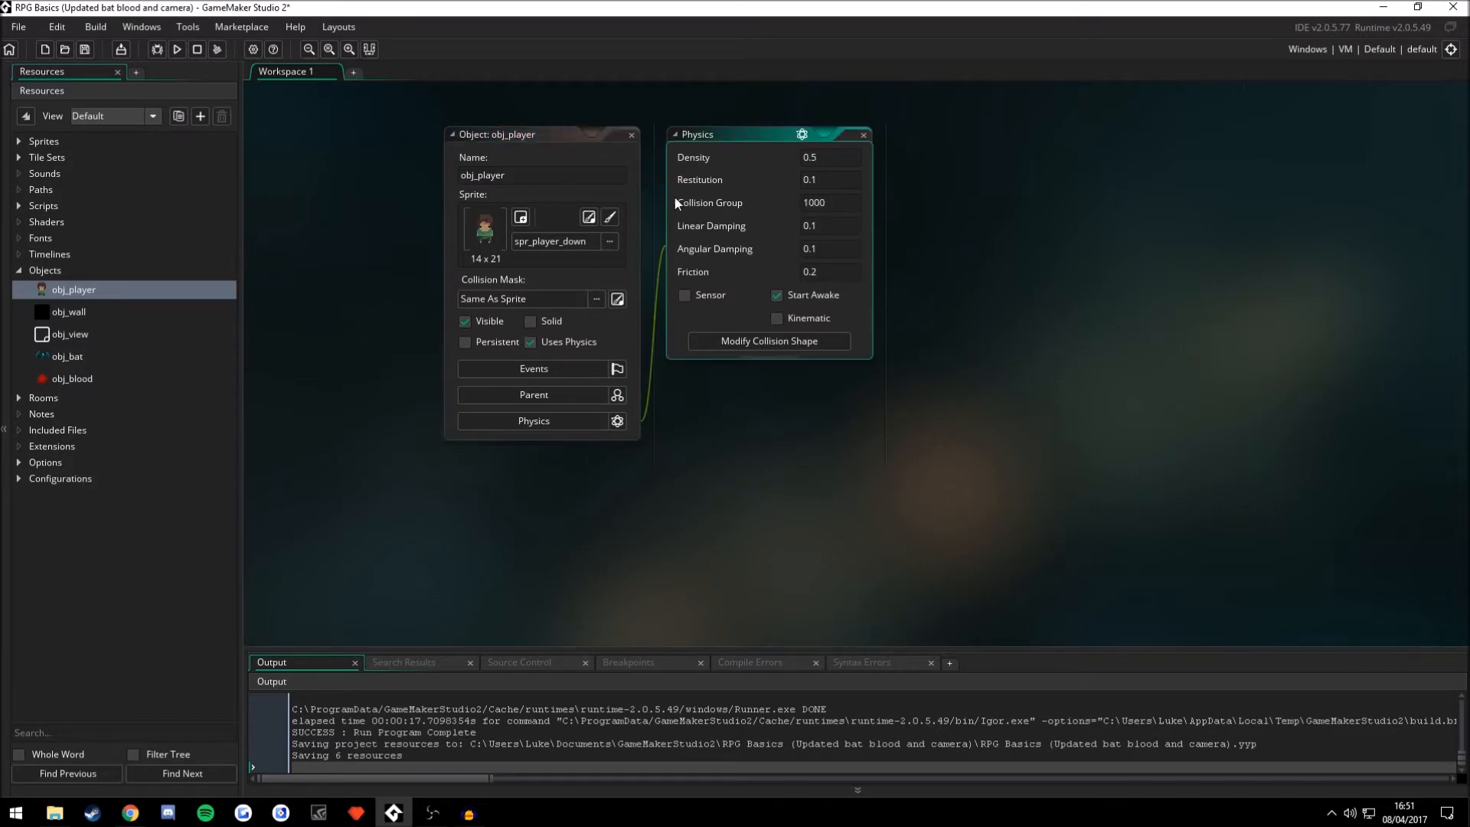
{"action": "key", "text": "BackSpace"}
{"action": "key", "text": "BackSpace"}
{"action": "type", "text": "0"}
{"action": "left_click", "coordinate": [17, 399]}
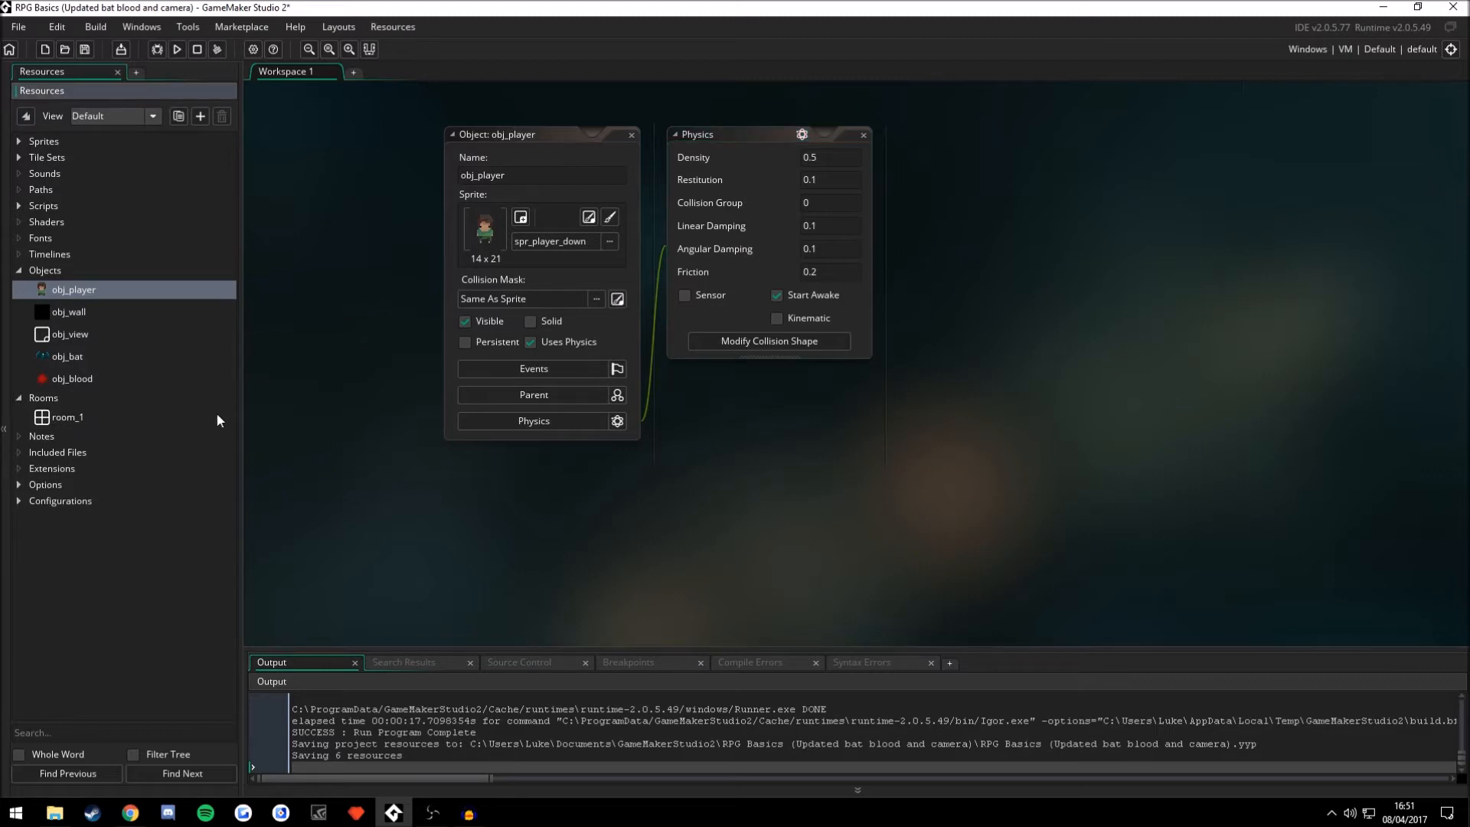
- Open room_1 in the room editor and delete its Backgrounds_1 layer
{"action": "double_click", "coordinate": [171, 421]}
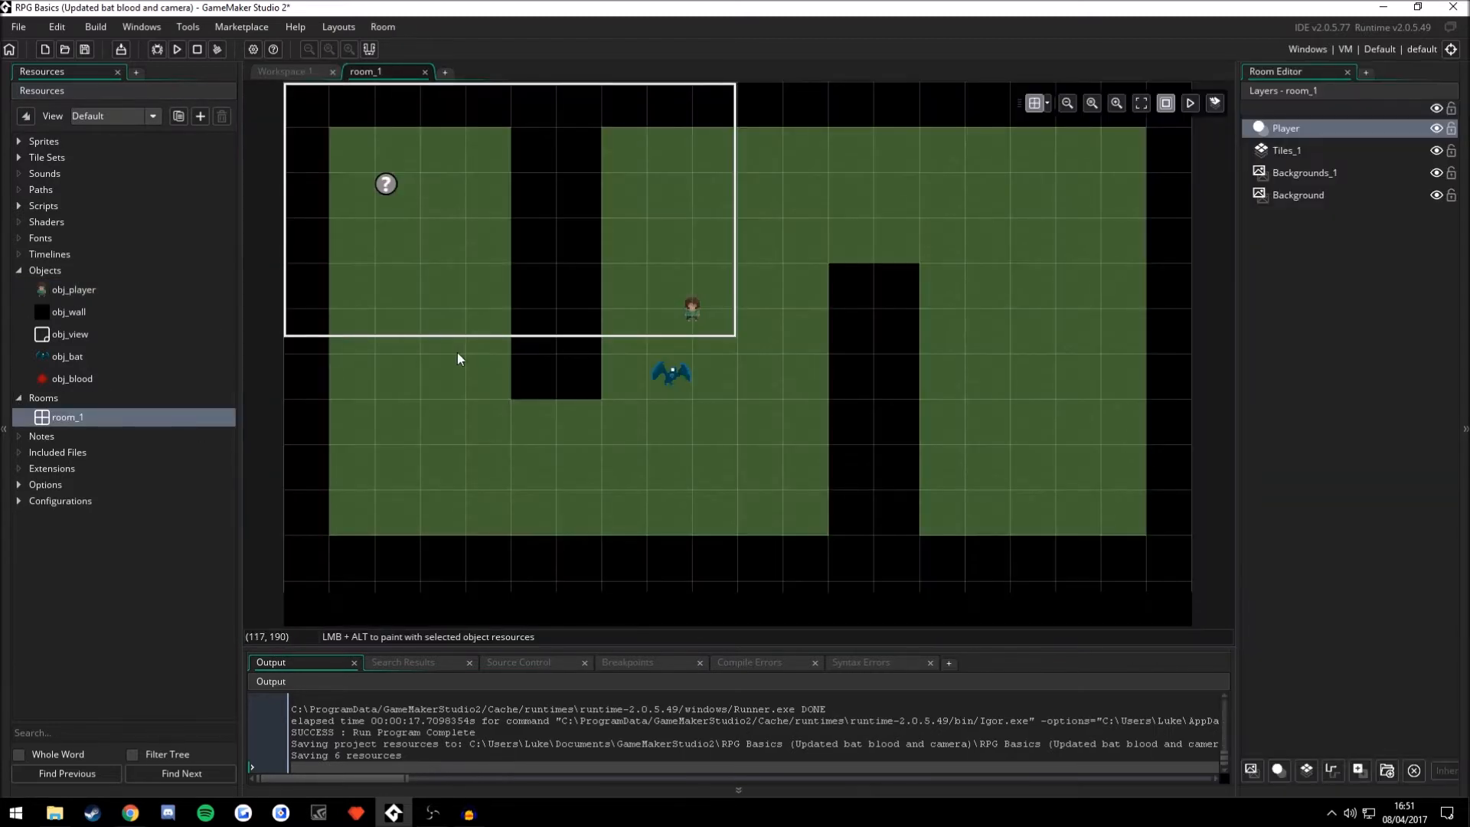
{"action": "left_click_drag", "start_coordinate": [448, 339], "coordinate": [465, 346]}
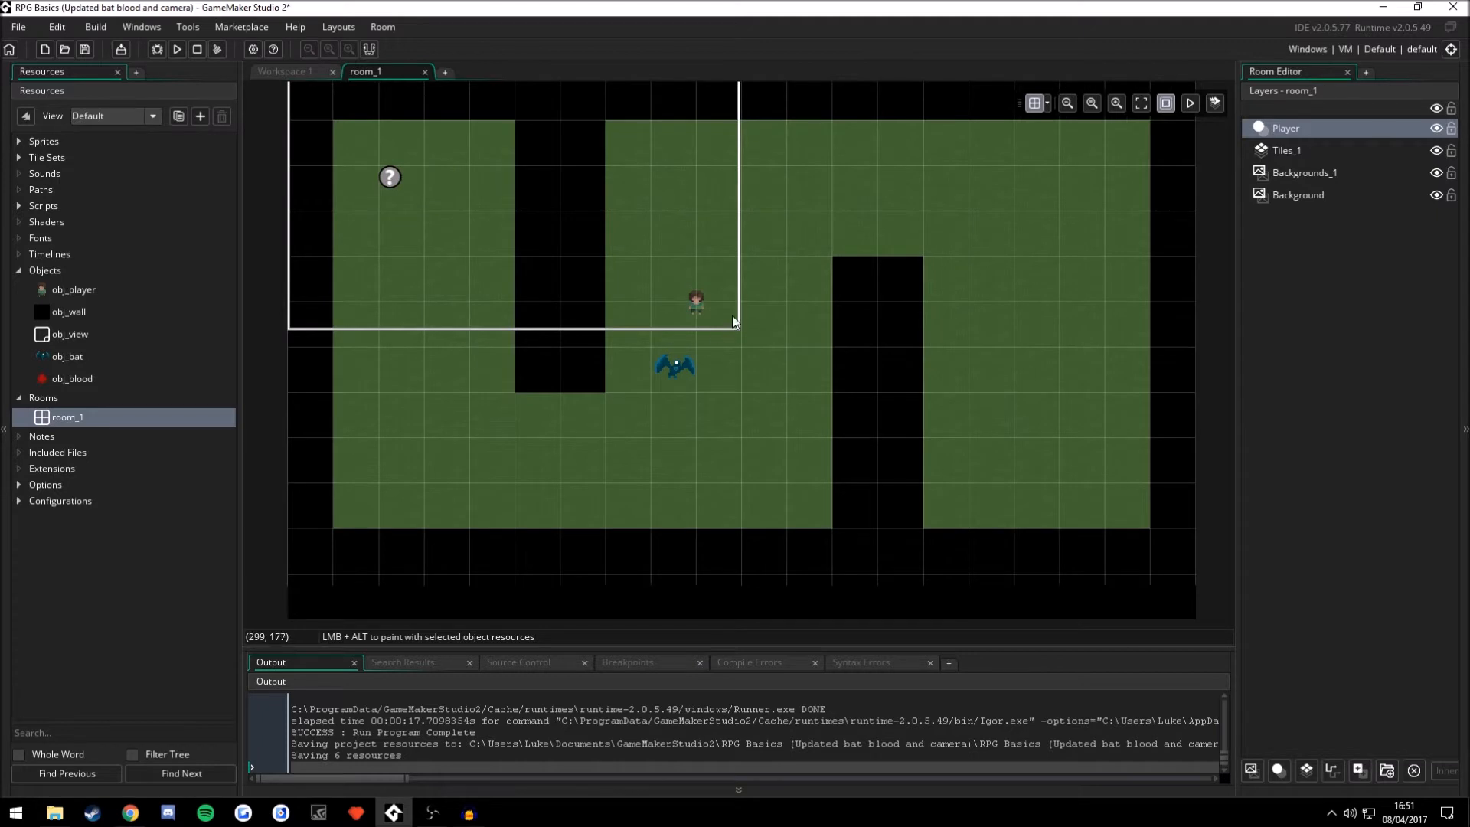
{"action": "left_click", "coordinate": [1301, 149]}
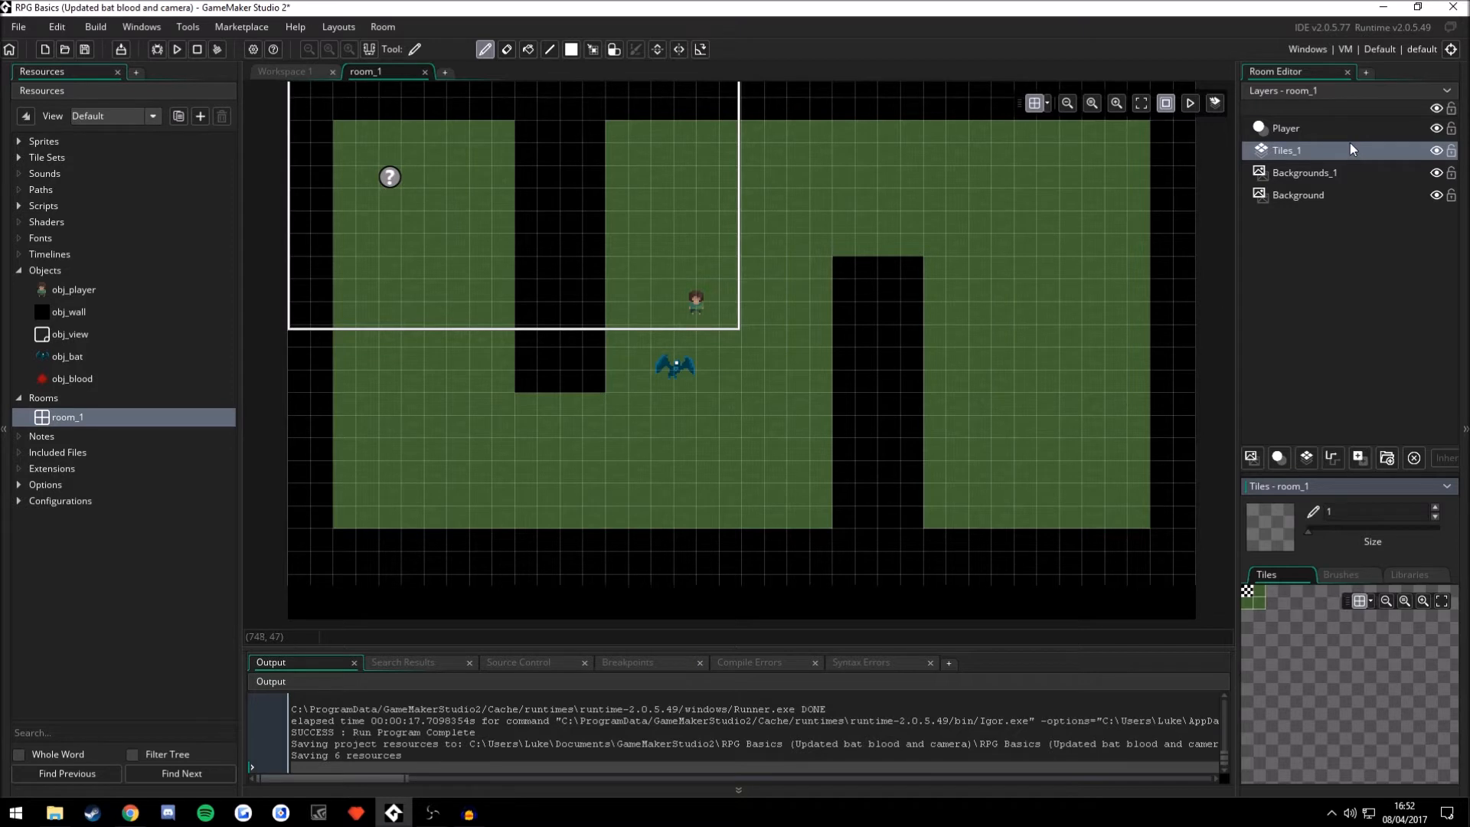
{"action": "left_click", "coordinate": [1298, 128]}
{"action": "left_click", "coordinate": [1306, 172]}
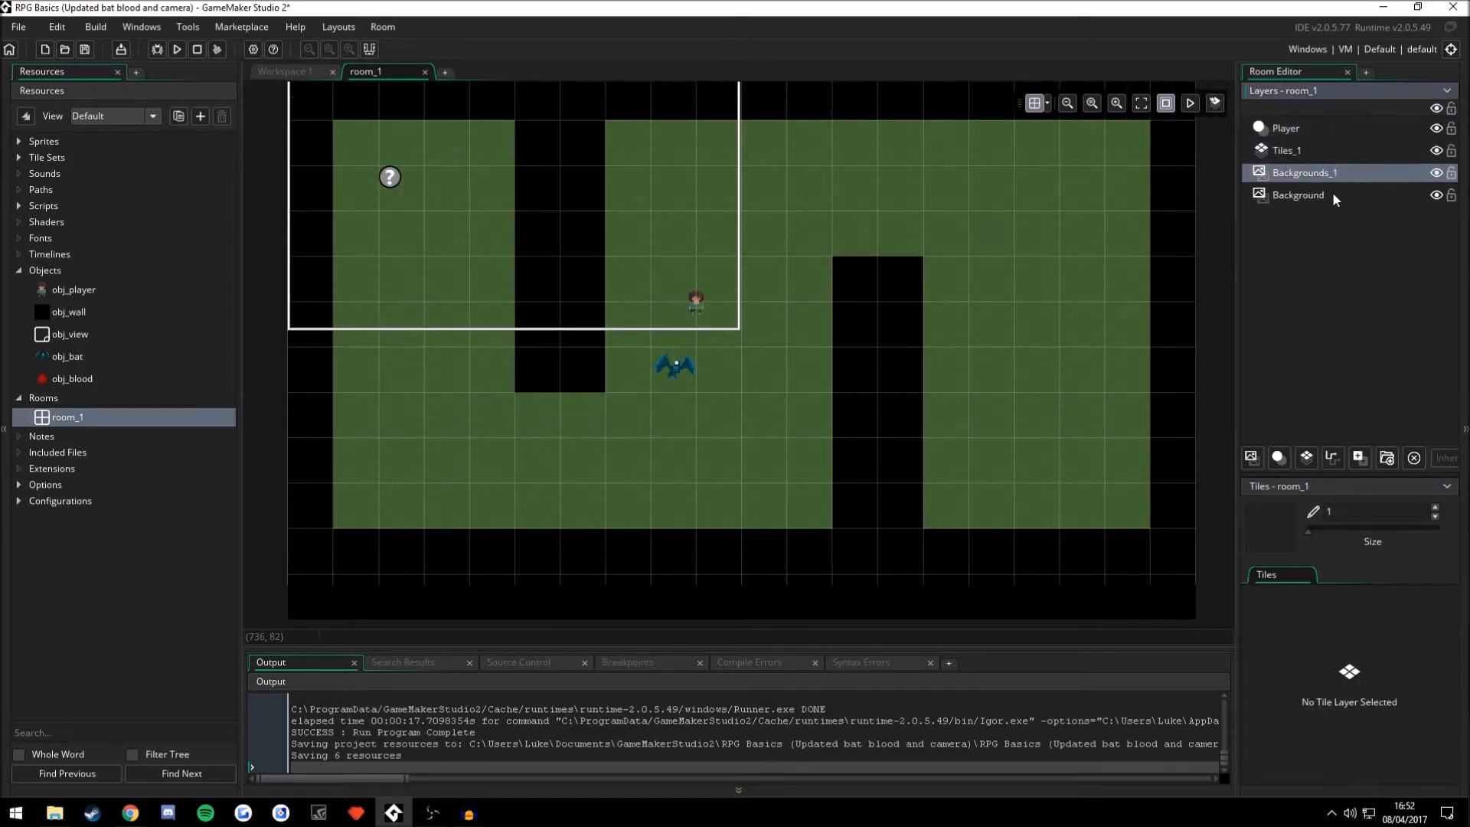
{"action": "right_click", "coordinate": [1361, 169]}
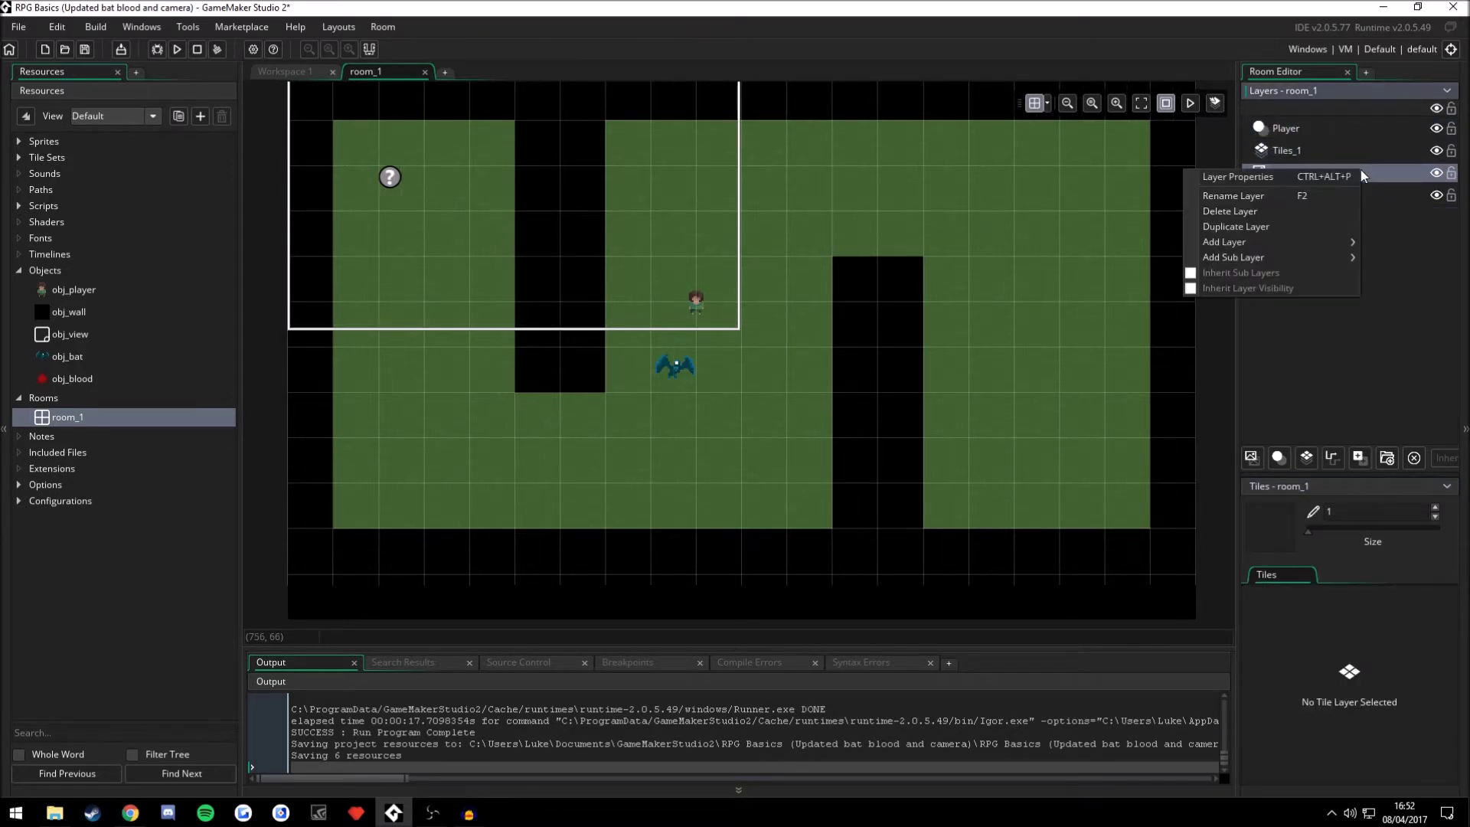
{"action": "left_click", "coordinate": [1263, 208]}
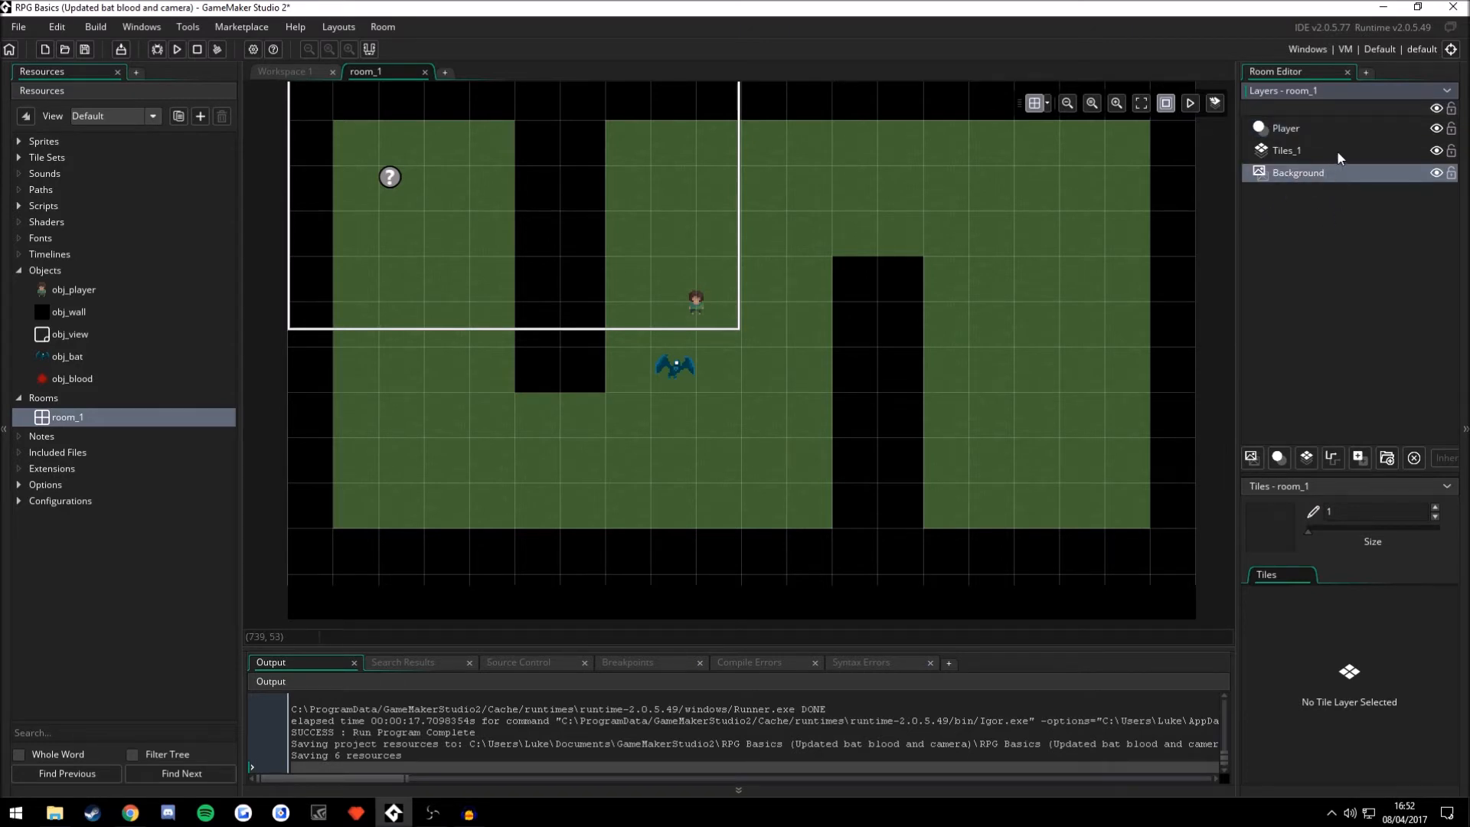
- Step through room_1's Player, Tiles_1 and Background layers while explaining layer order
{"action": "left_click", "coordinate": [1337, 131]}
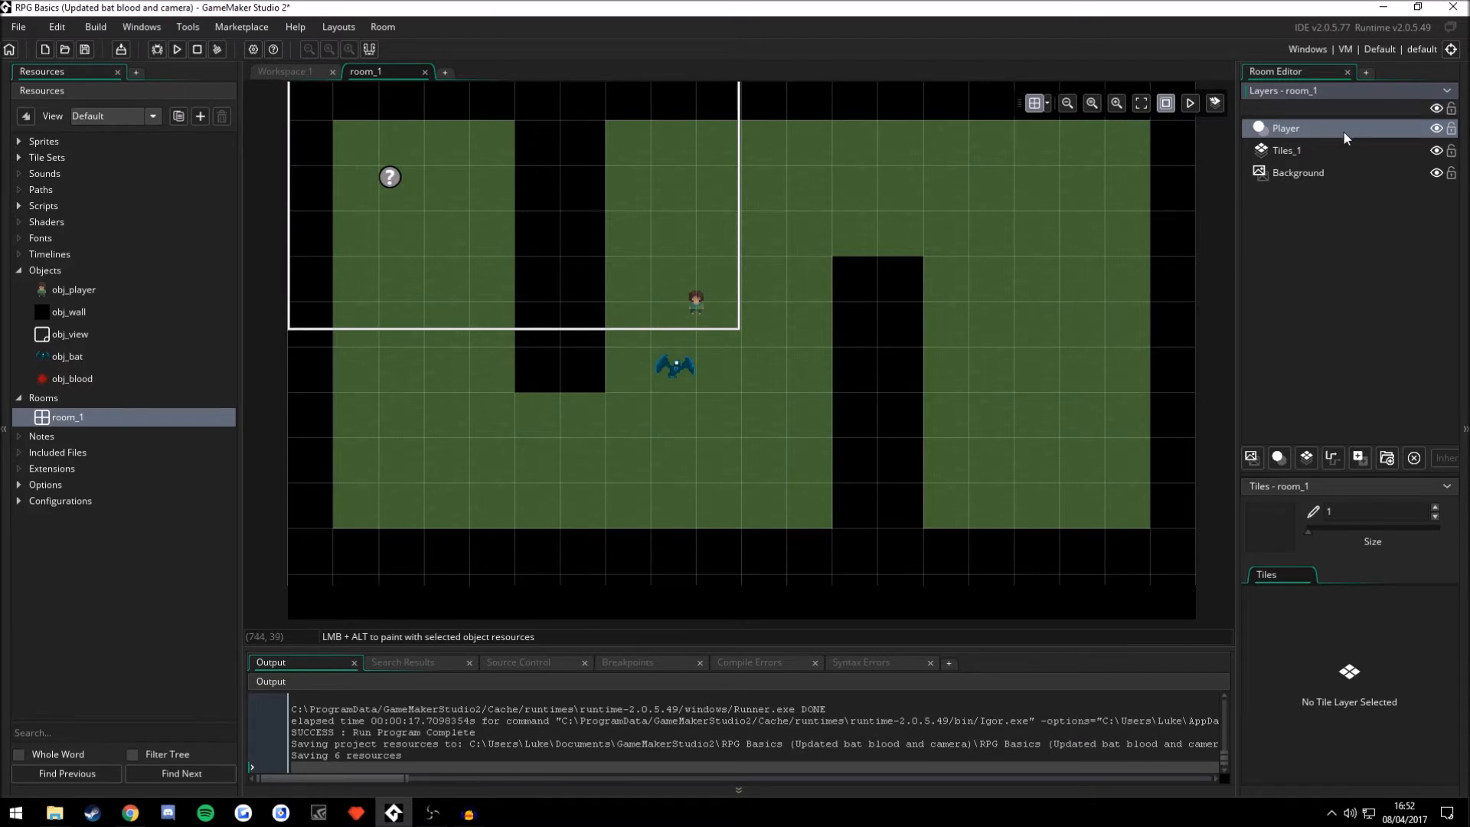
{"action": "left_click", "coordinate": [1321, 153]}
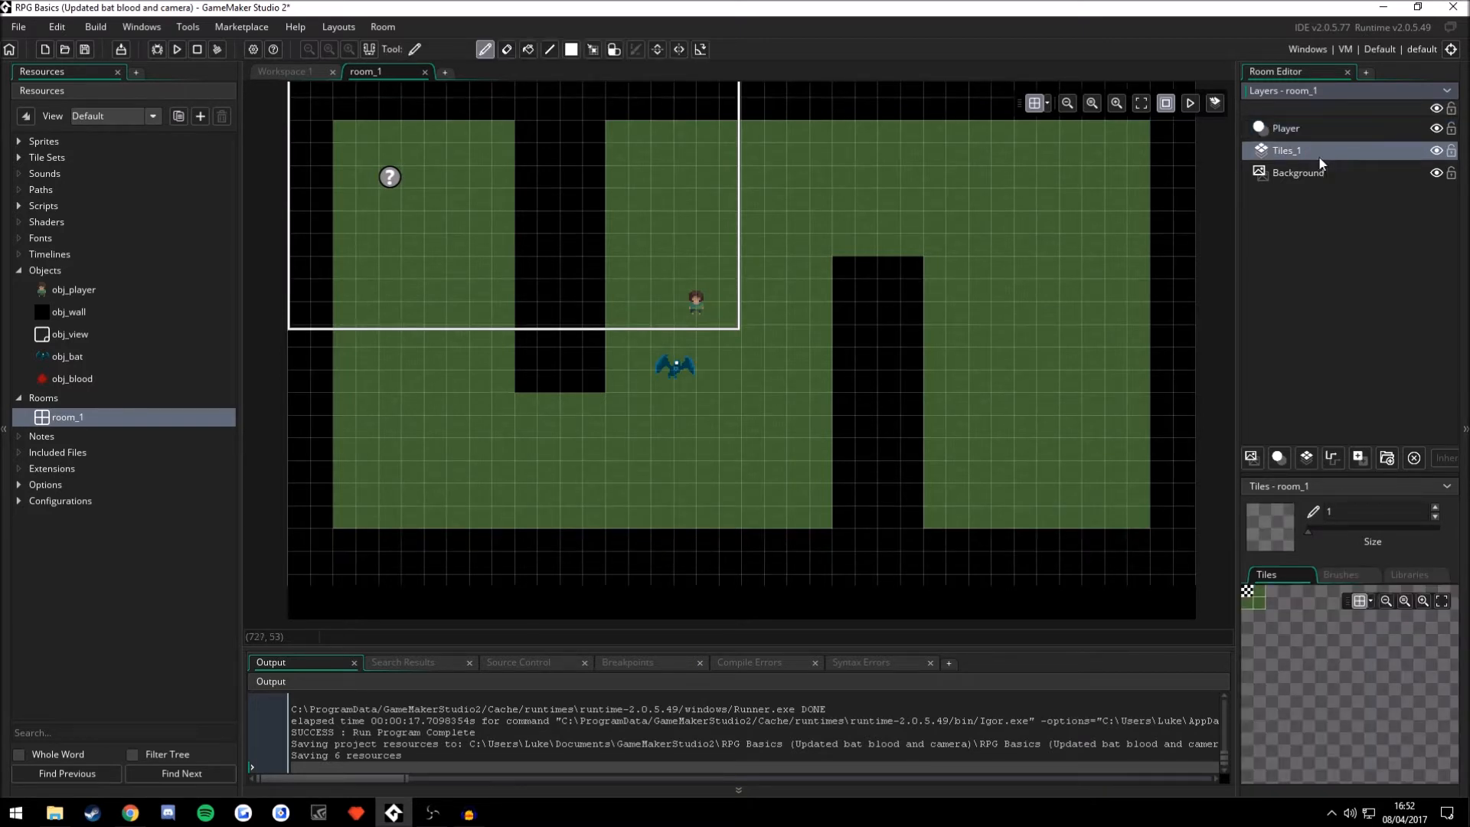
{"action": "left_click", "coordinate": [1318, 171]}
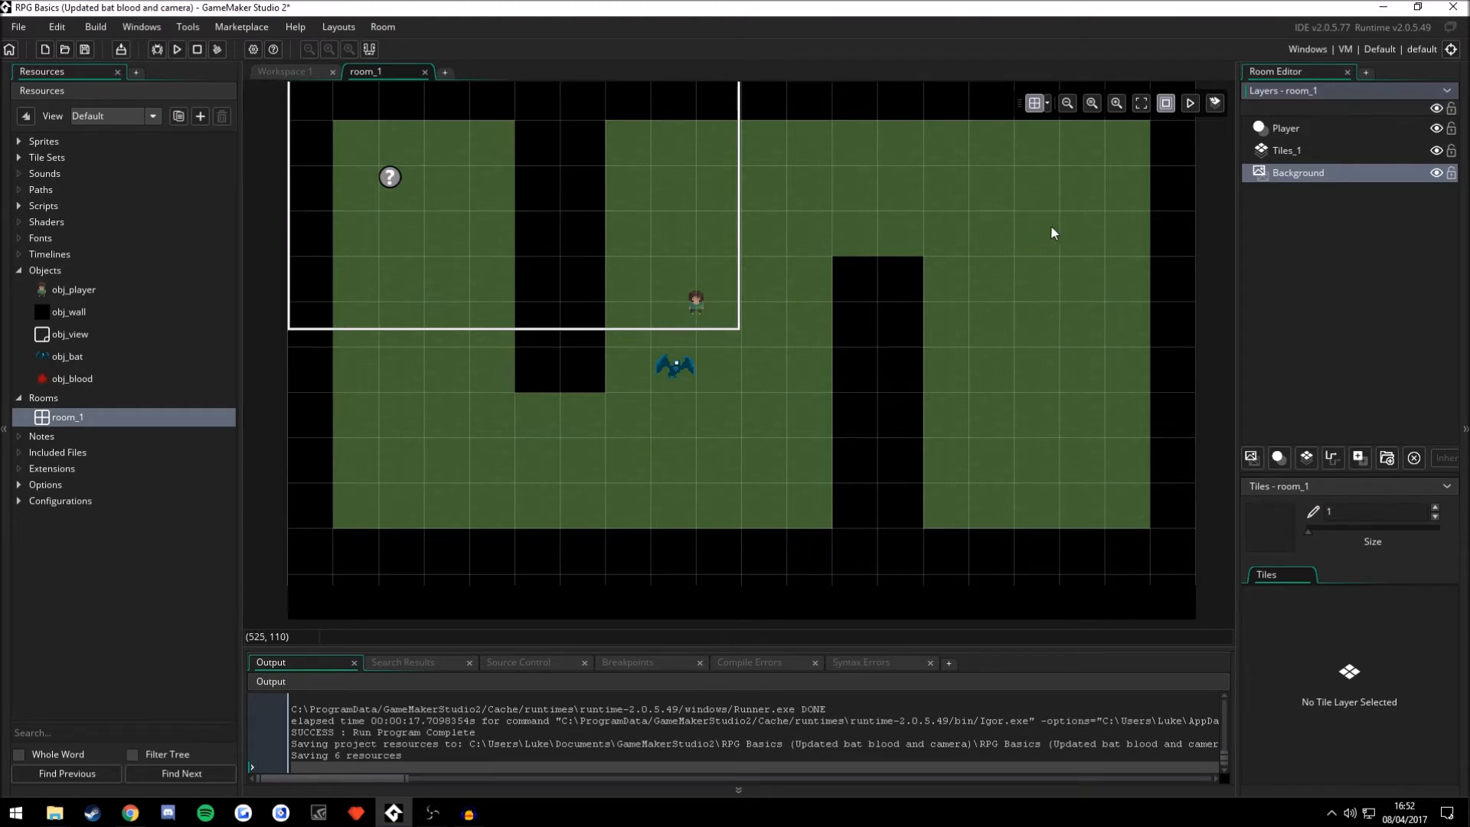
{"action": "scroll", "coordinate": [1050, 225], "scroll_direction": "up", "scroll_amount": 1}
{"action": "scroll", "coordinate": [1026, 210], "scroll_direction": "down", "scroll_amount": 1}
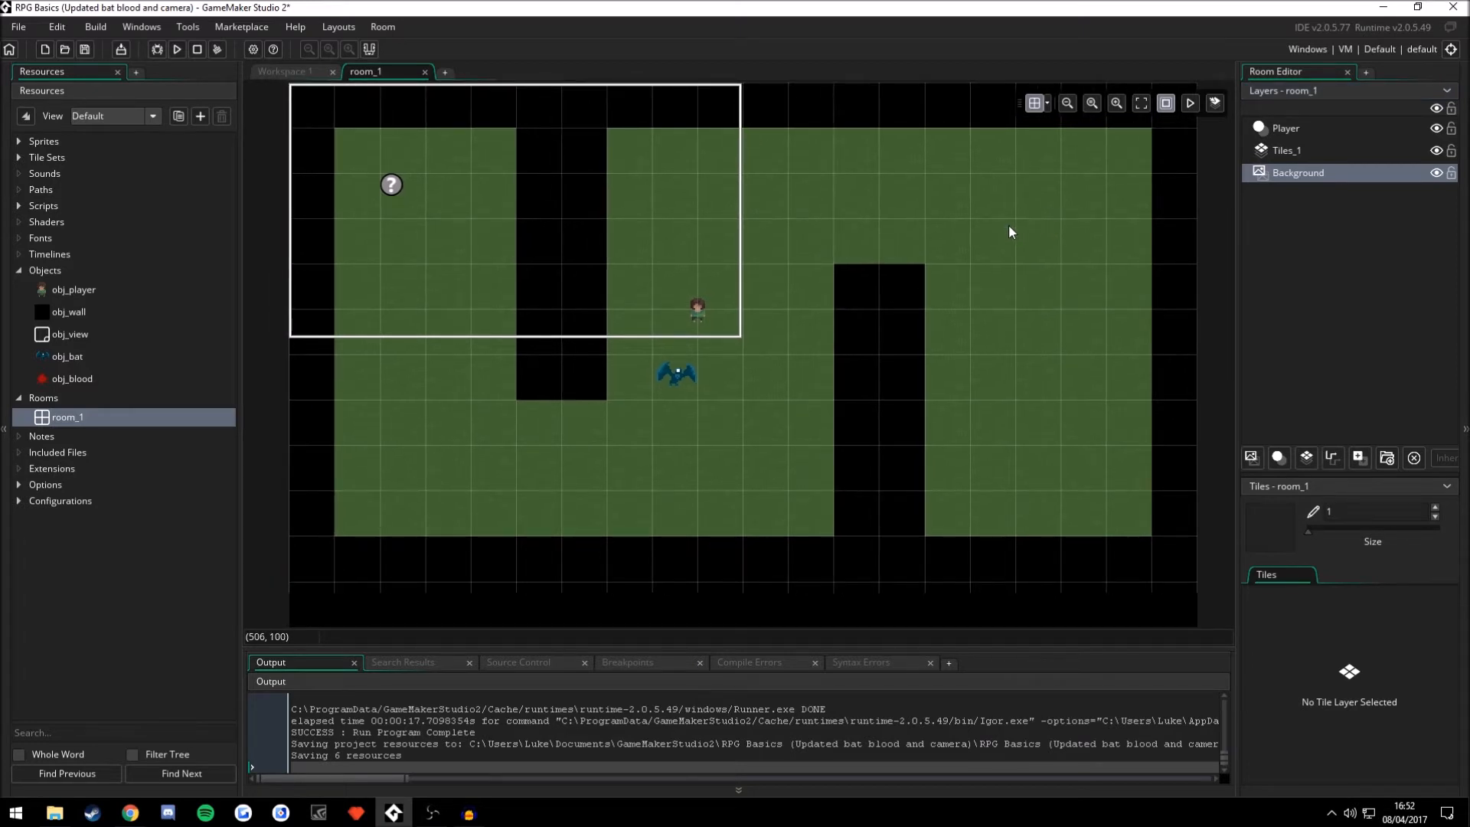
{"action": "middle_click", "coordinate": [1011, 206]}
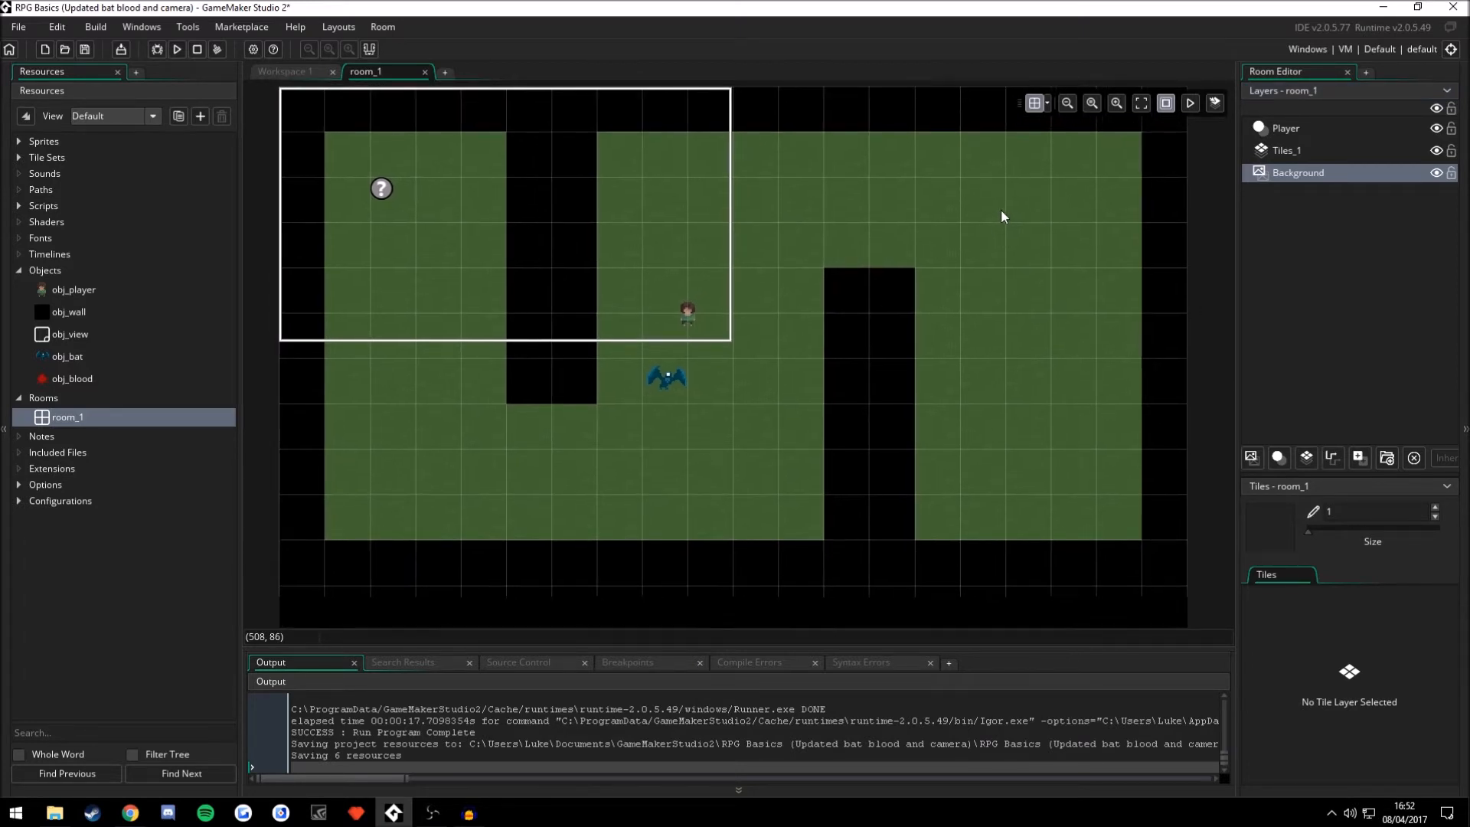
{"action": "left_click", "coordinate": [1286, 174]}
{"action": "left_click", "coordinate": [1318, 149]}
{"action": "left_click", "coordinate": [1336, 173]}
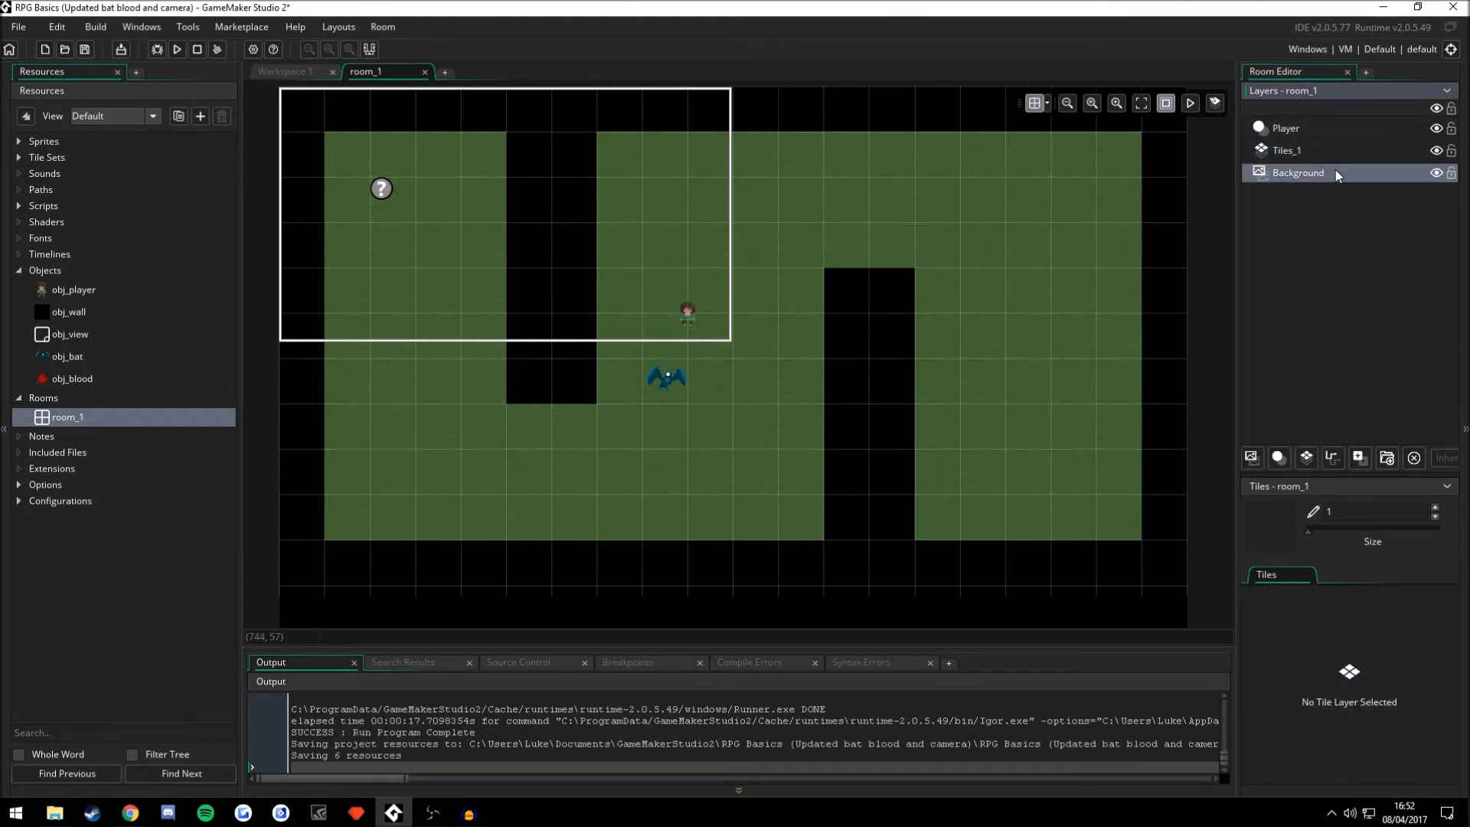
{"action": "left_click", "coordinate": [1339, 151]}
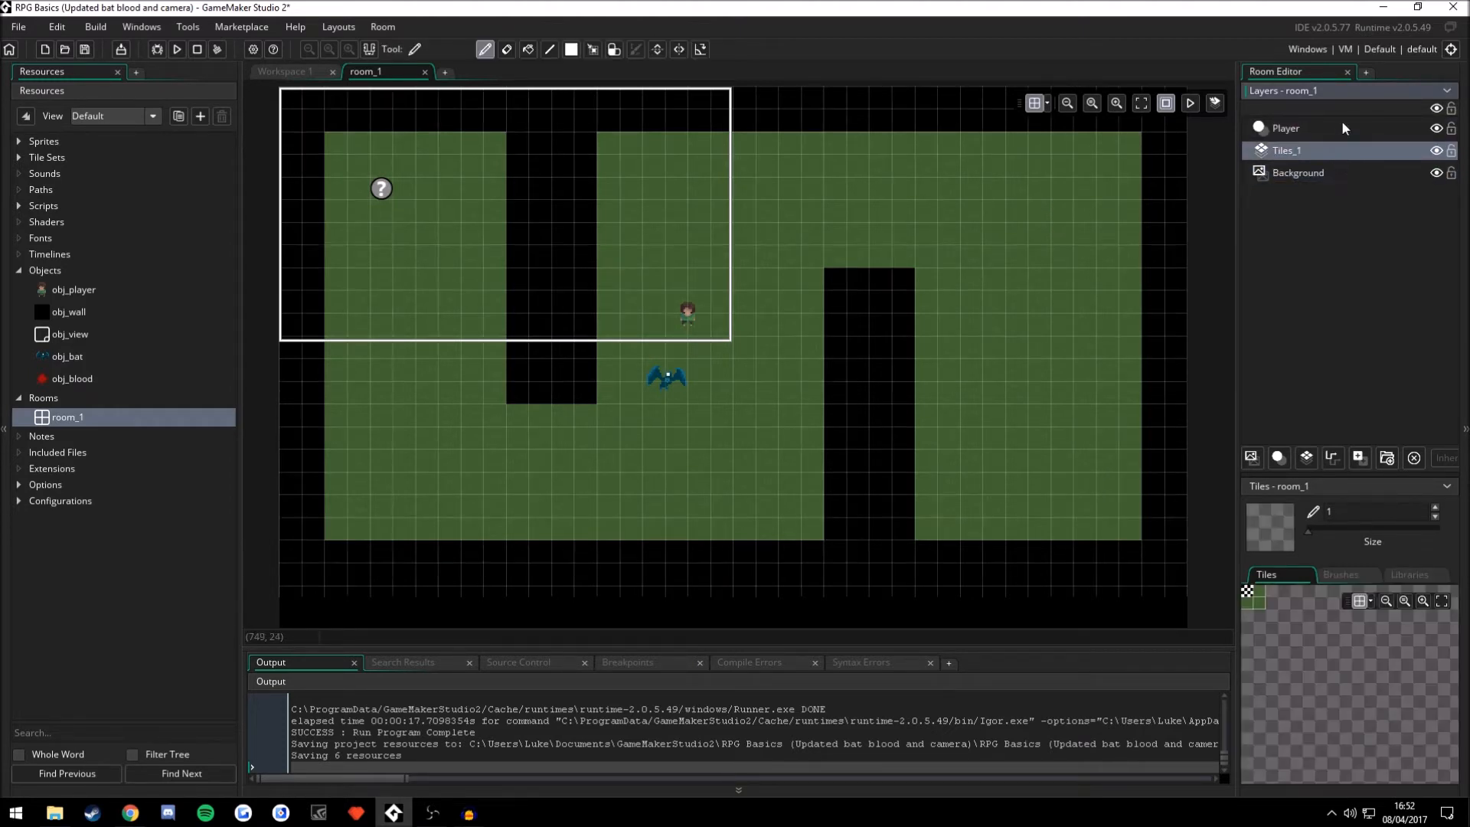
- Pick the plain green tile on Tiles_1, then return to the Player layer for editing
{"action": "left_click", "coordinate": [1343, 126]}
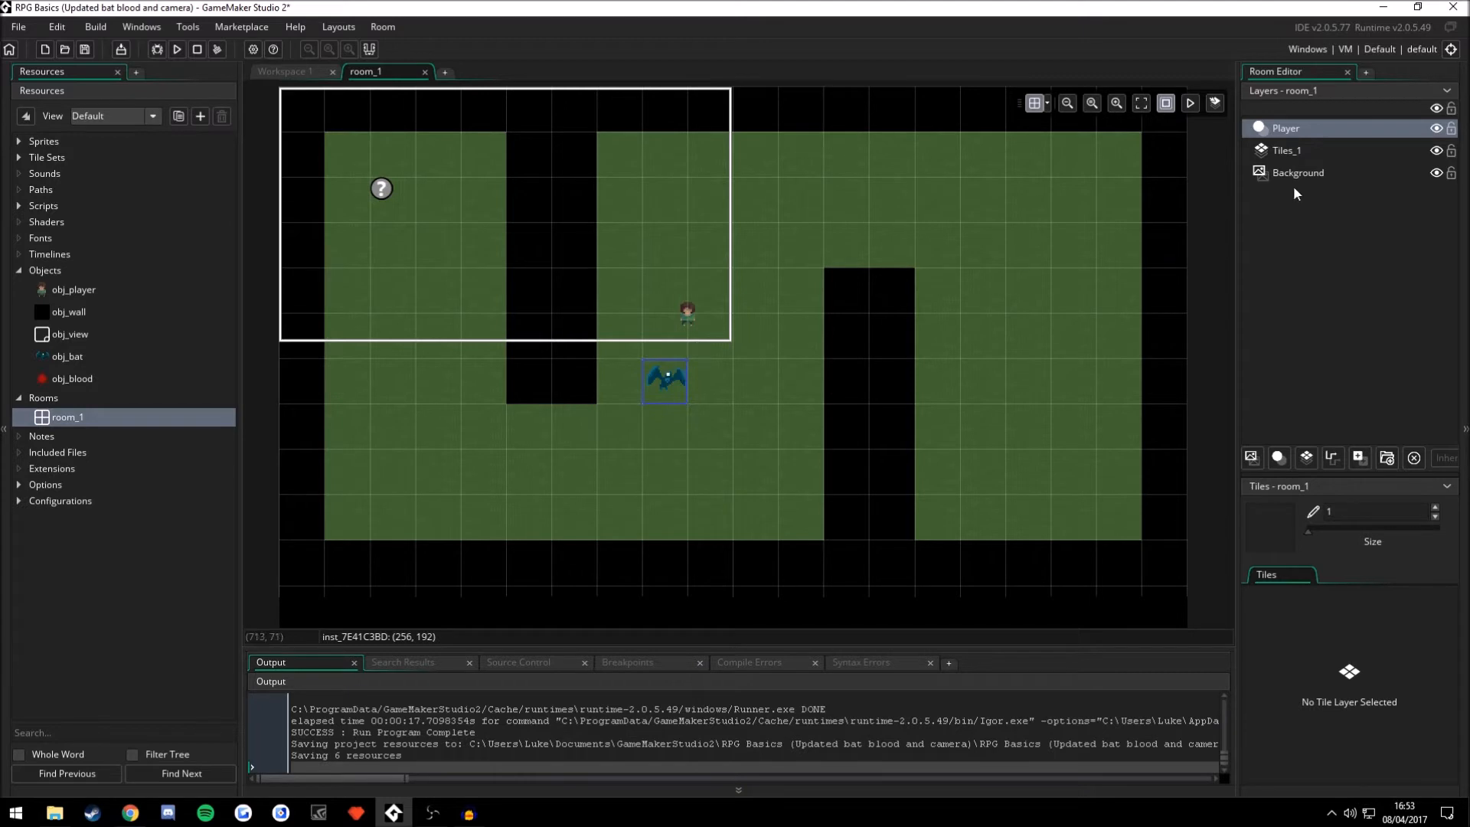
{"action": "left_click", "coordinate": [1287, 150]}
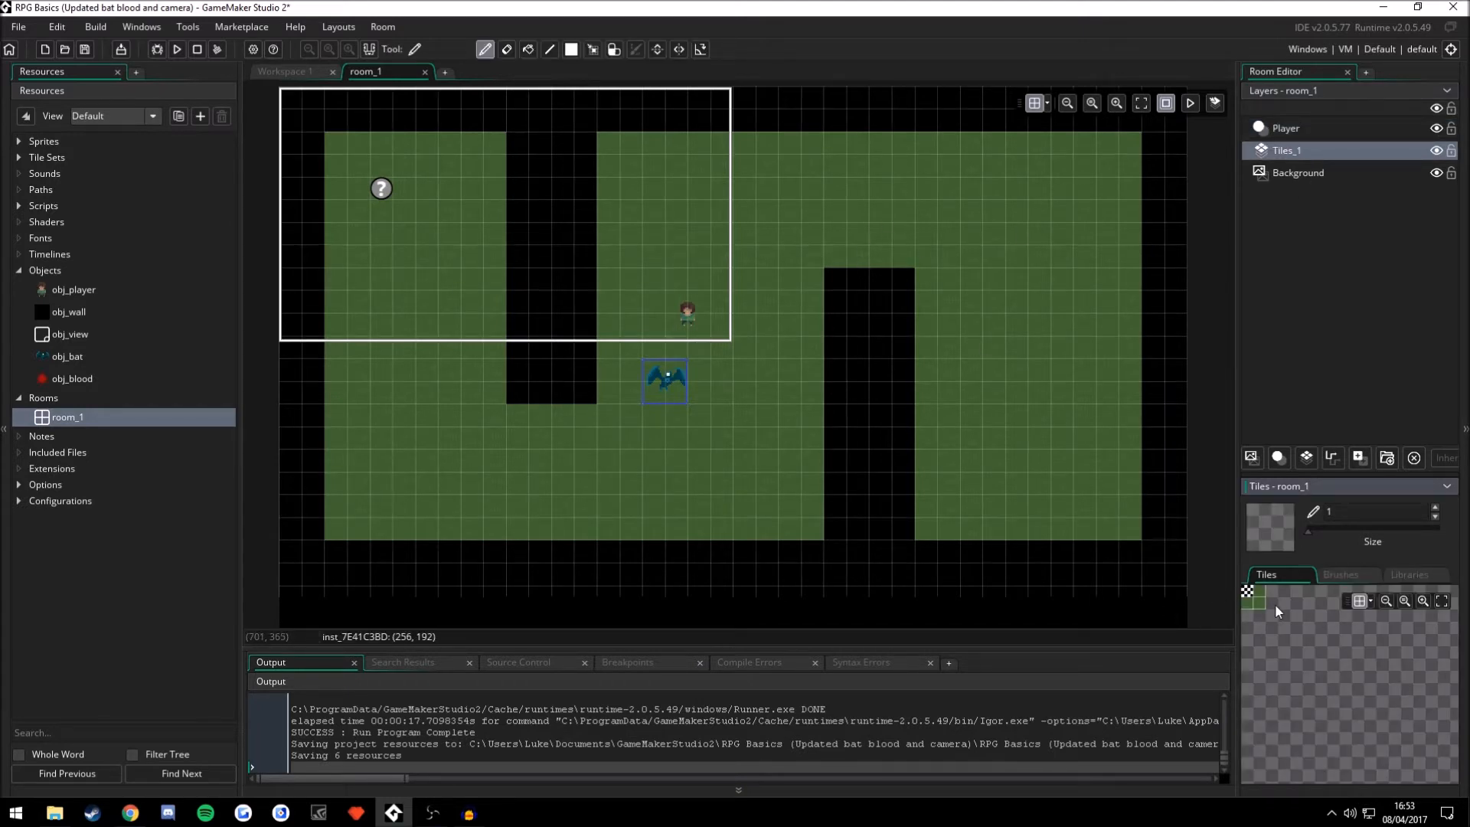
{"action": "scroll", "coordinate": [1271, 603], "scroll_direction": "up", "scroll_amount": 2}
{"action": "left_click", "coordinate": [1274, 652]}
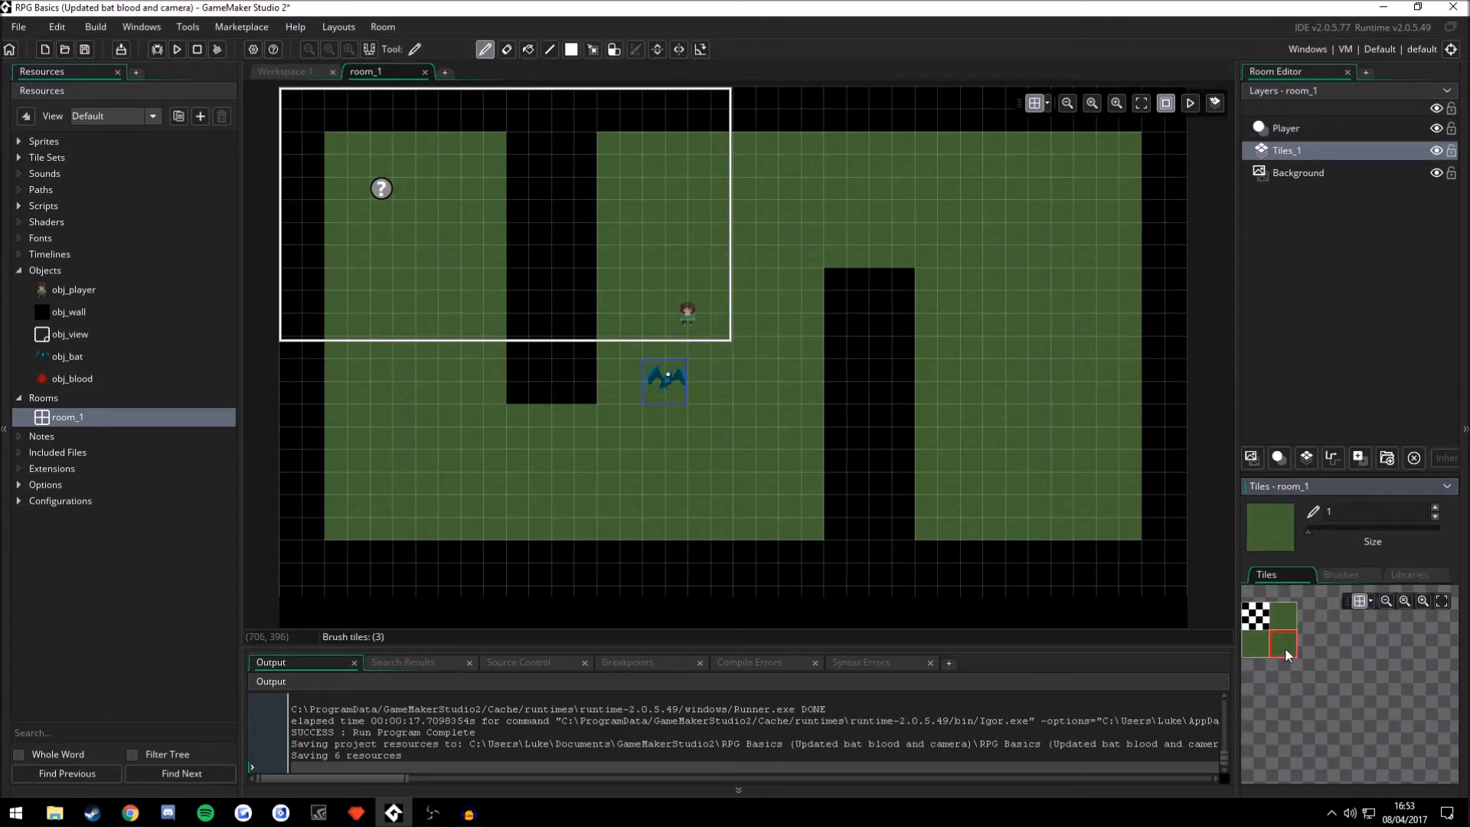
{"action": "scroll", "coordinate": [1319, 635], "scroll_direction": "down", "scroll_amount": 1}
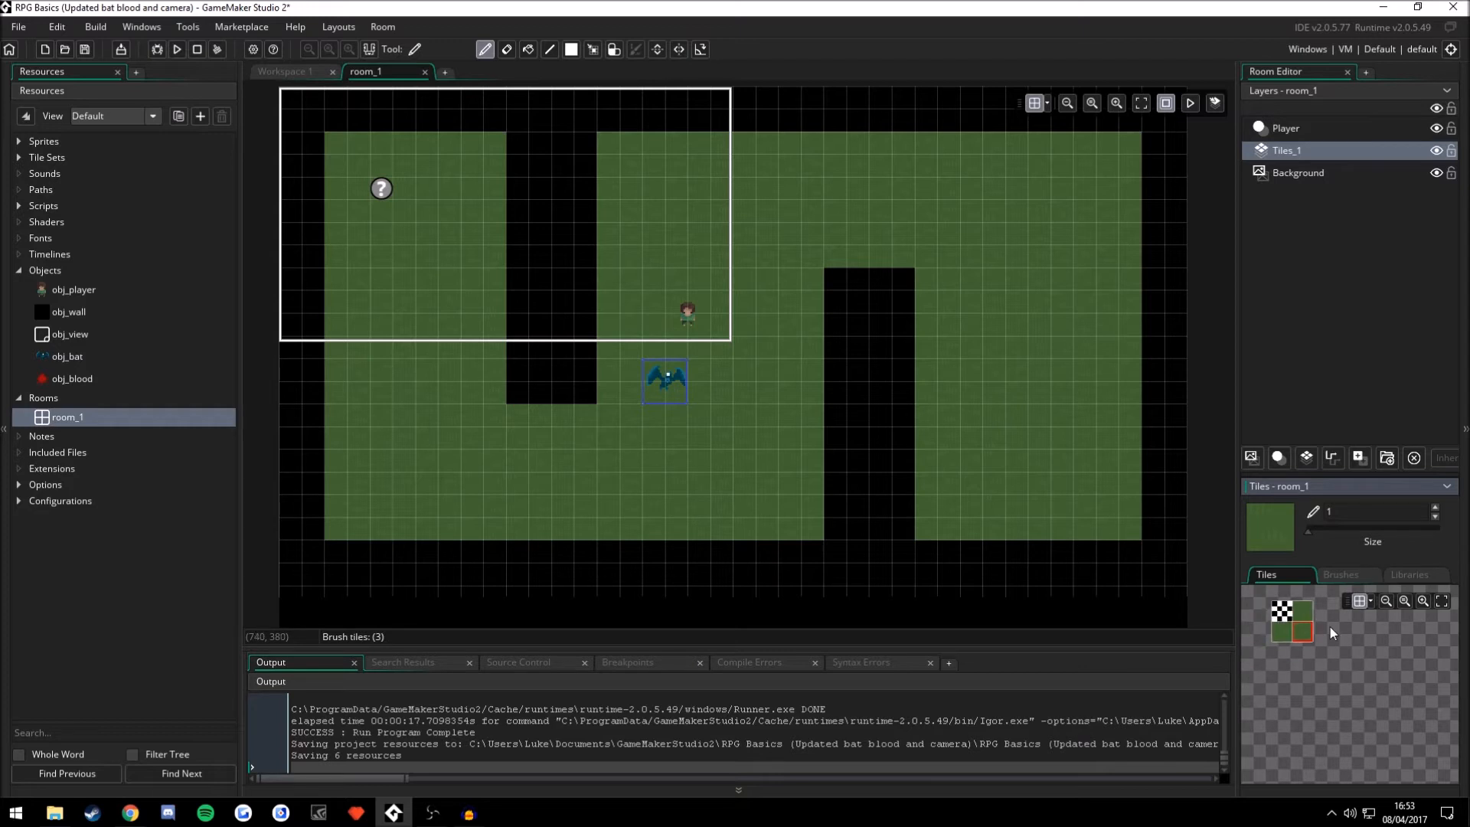
{"action": "left_click", "coordinate": [1348, 171]}
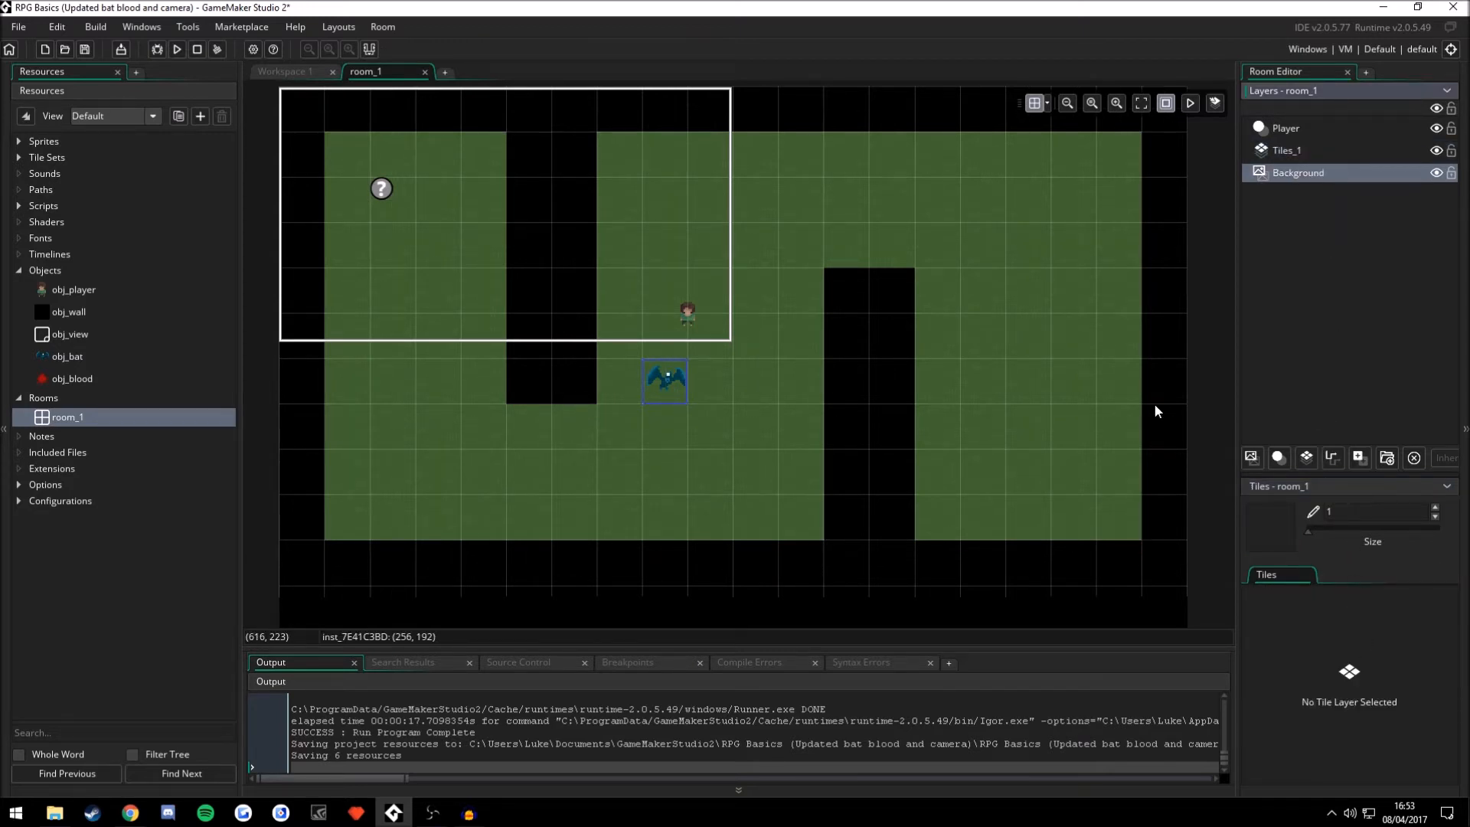
{"action": "left_click", "coordinate": [1309, 127]}
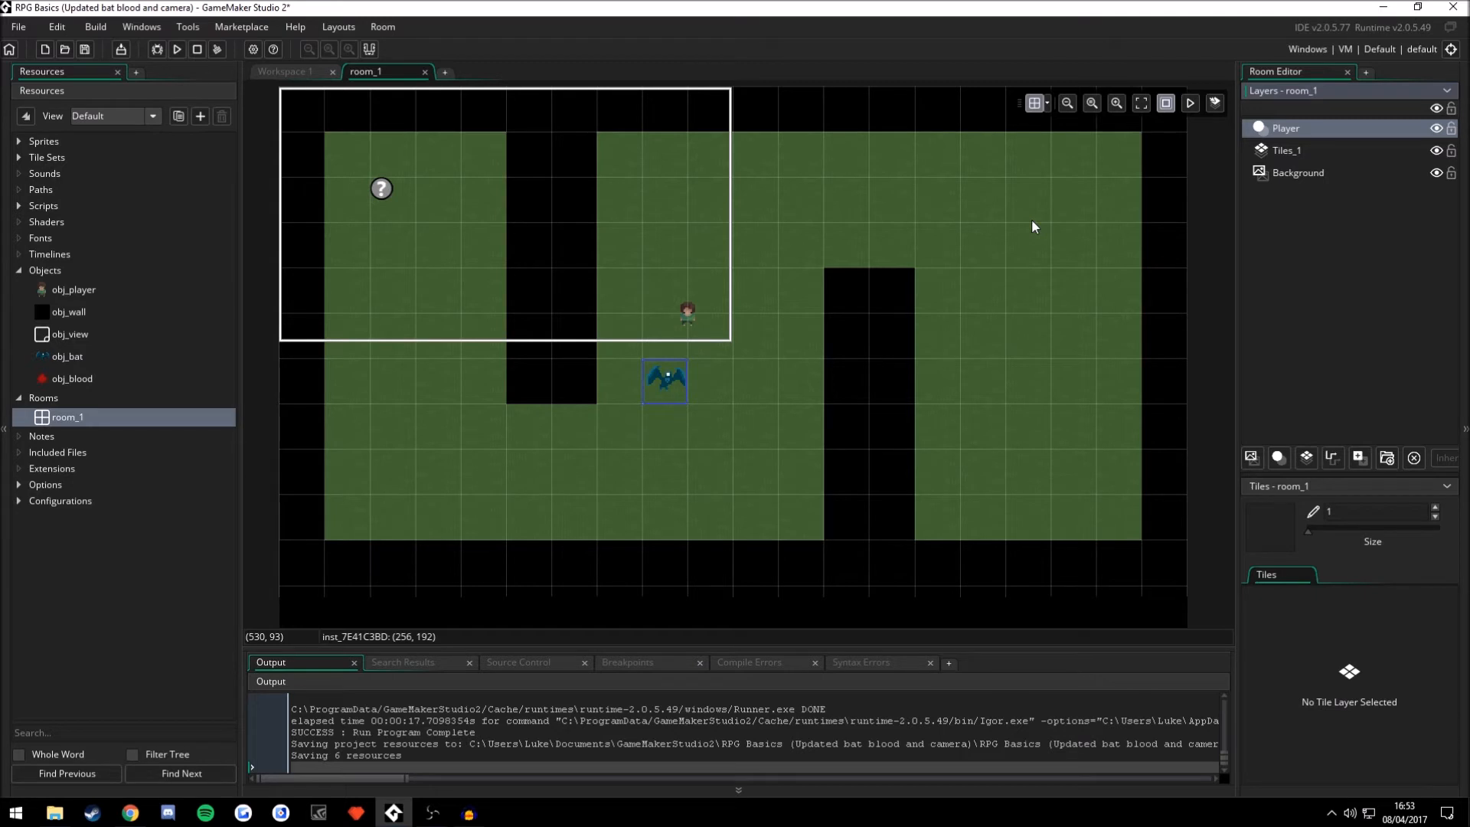
{"action": "left_click", "coordinate": [383, 25]}
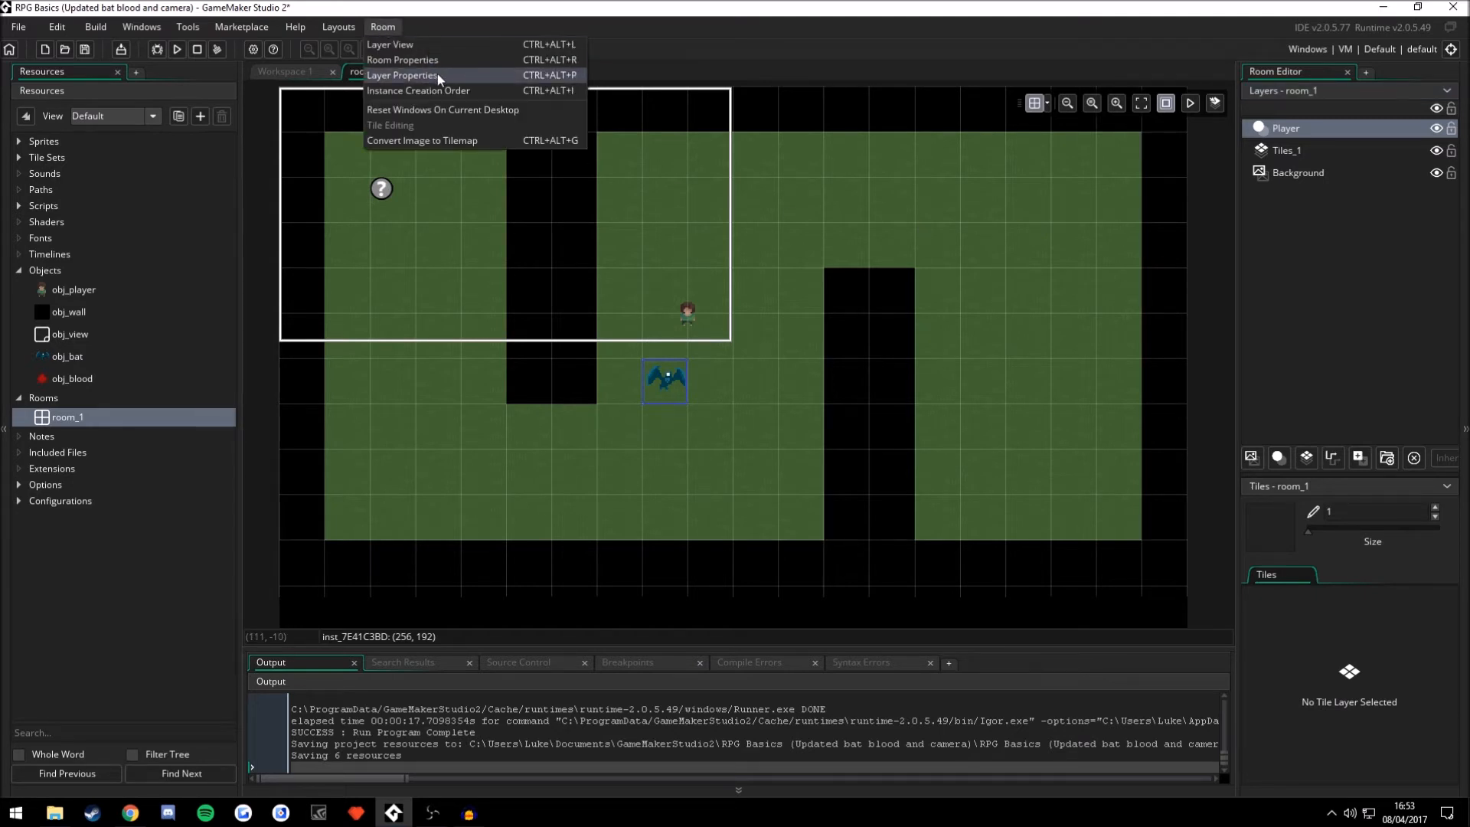
- Show the Player layer's instance list via Layer Properties and dock it on the right
{"action": "left_click", "coordinate": [437, 75]}
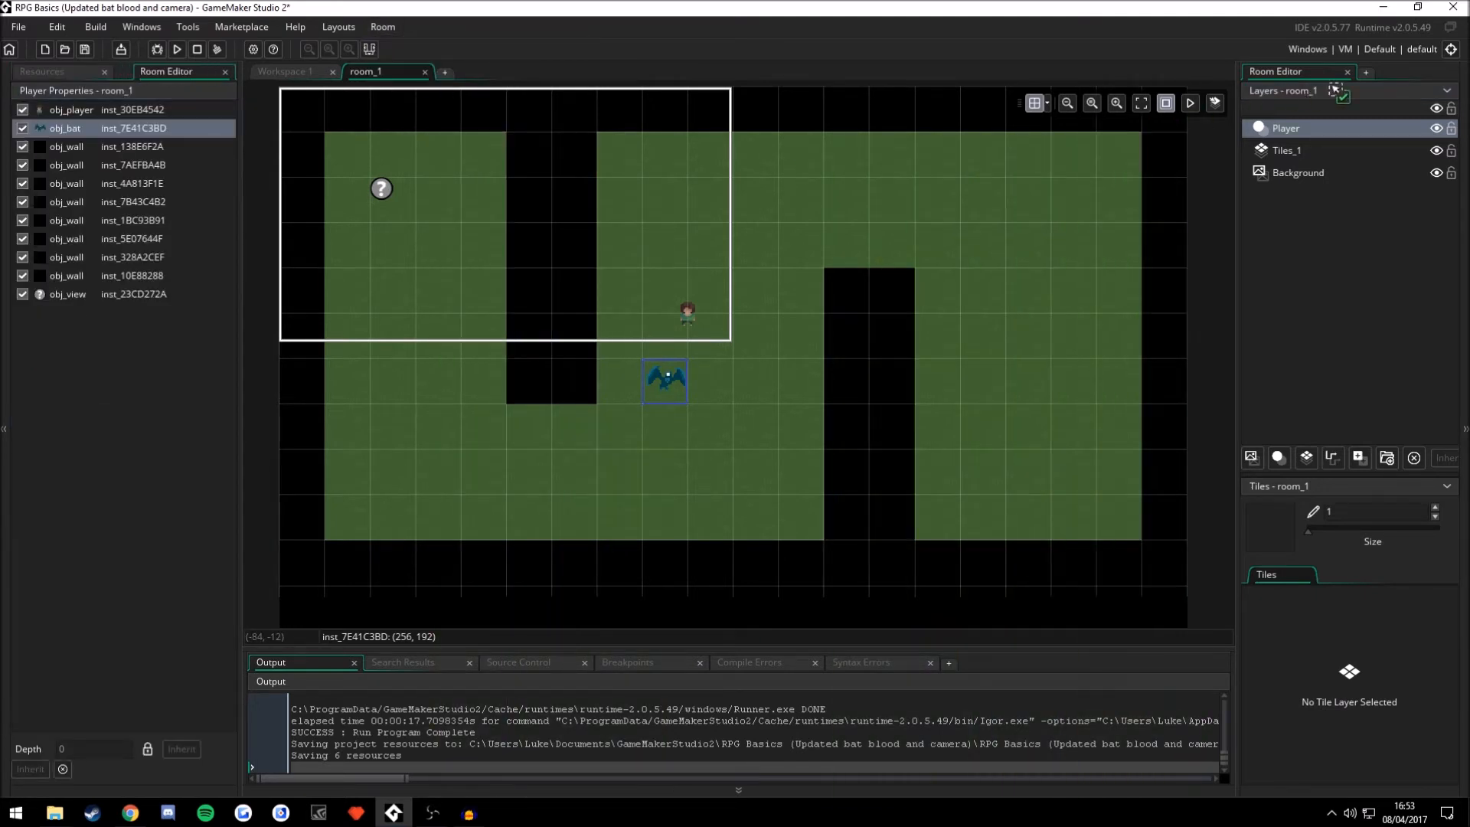
{"action": "left_click_drag", "start_coordinate": [1336, 91], "coordinate": [1430, 71]}
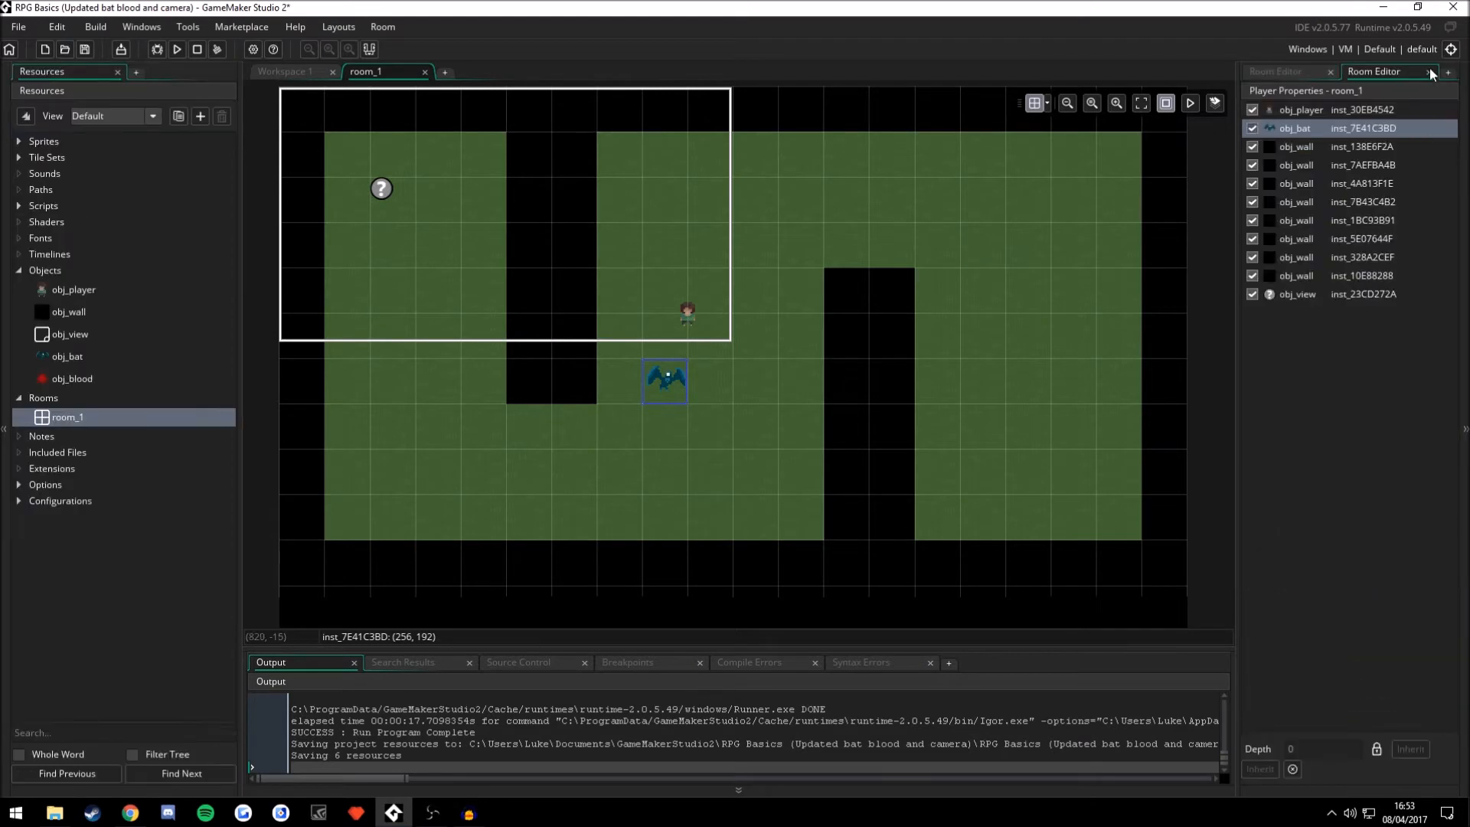
{"action": "left_click", "coordinate": [1313, 111]}
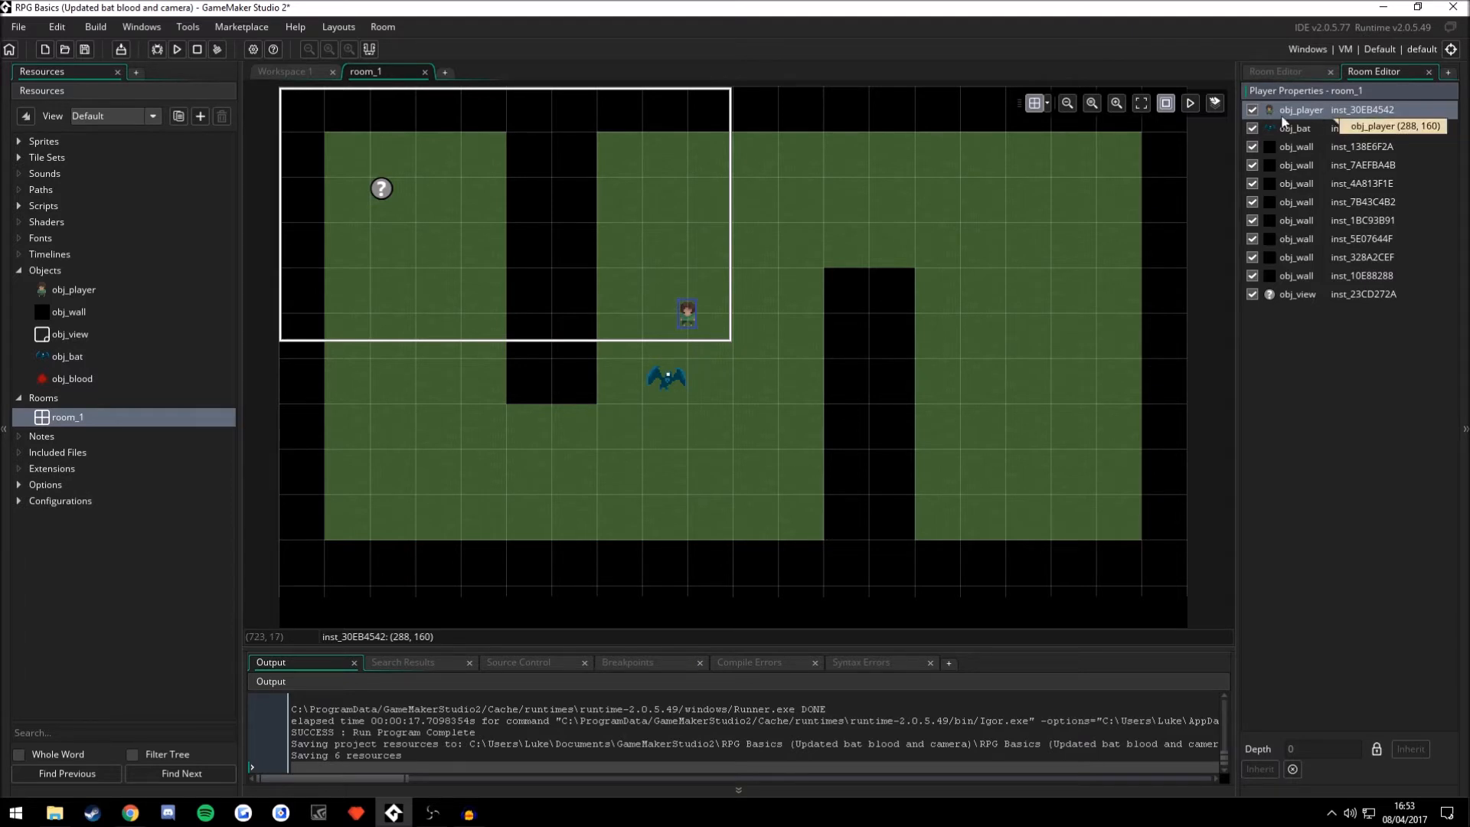
{"action": "left_click", "coordinate": [1318, 146]}
- Drag the long bottom obj_wall instance up to the middle of room_1
{"action": "left_click", "coordinate": [1320, 172]}
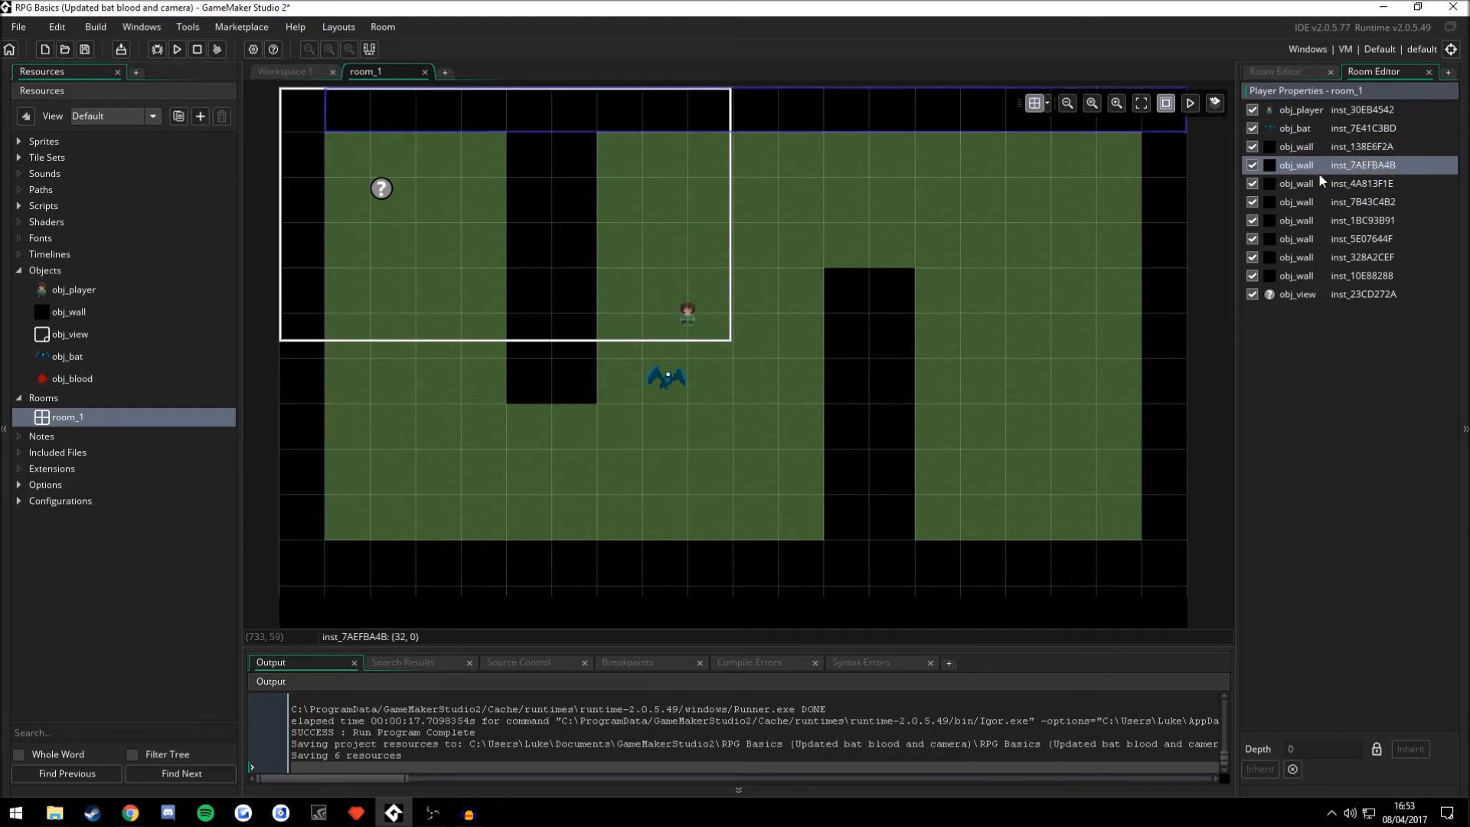
{"action": "left_click", "coordinate": [1315, 201]}
{"action": "left_click_drag", "start_coordinate": [821, 574], "coordinate": [792, 327]}
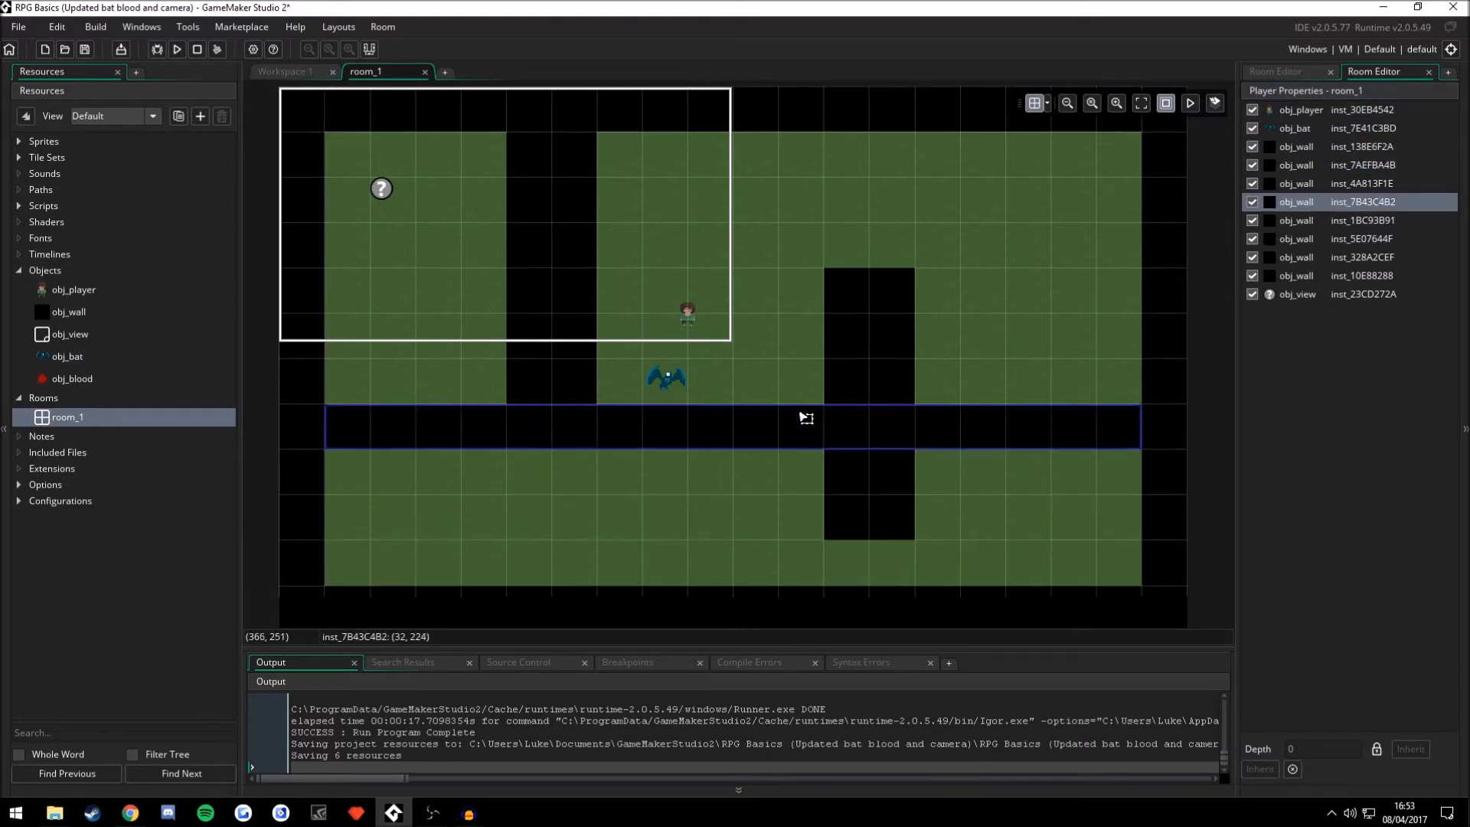
{"action": "left_click", "coordinate": [805, 467]}
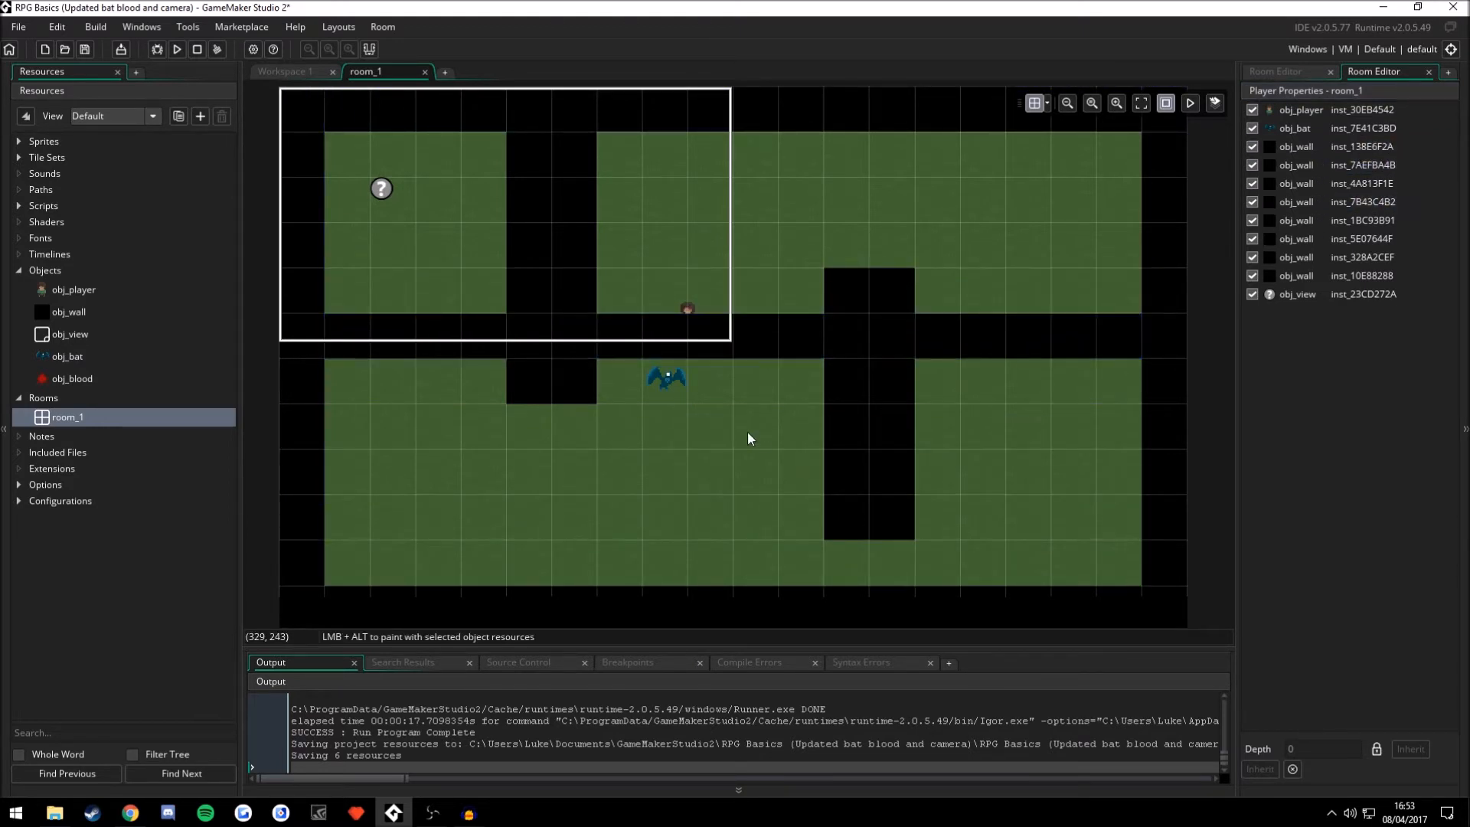
{"action": "left_click", "coordinate": [688, 313]}
- Move obj_player to the end of the instance order and back to the top
{"action": "left_click", "coordinate": [1321, 110]}
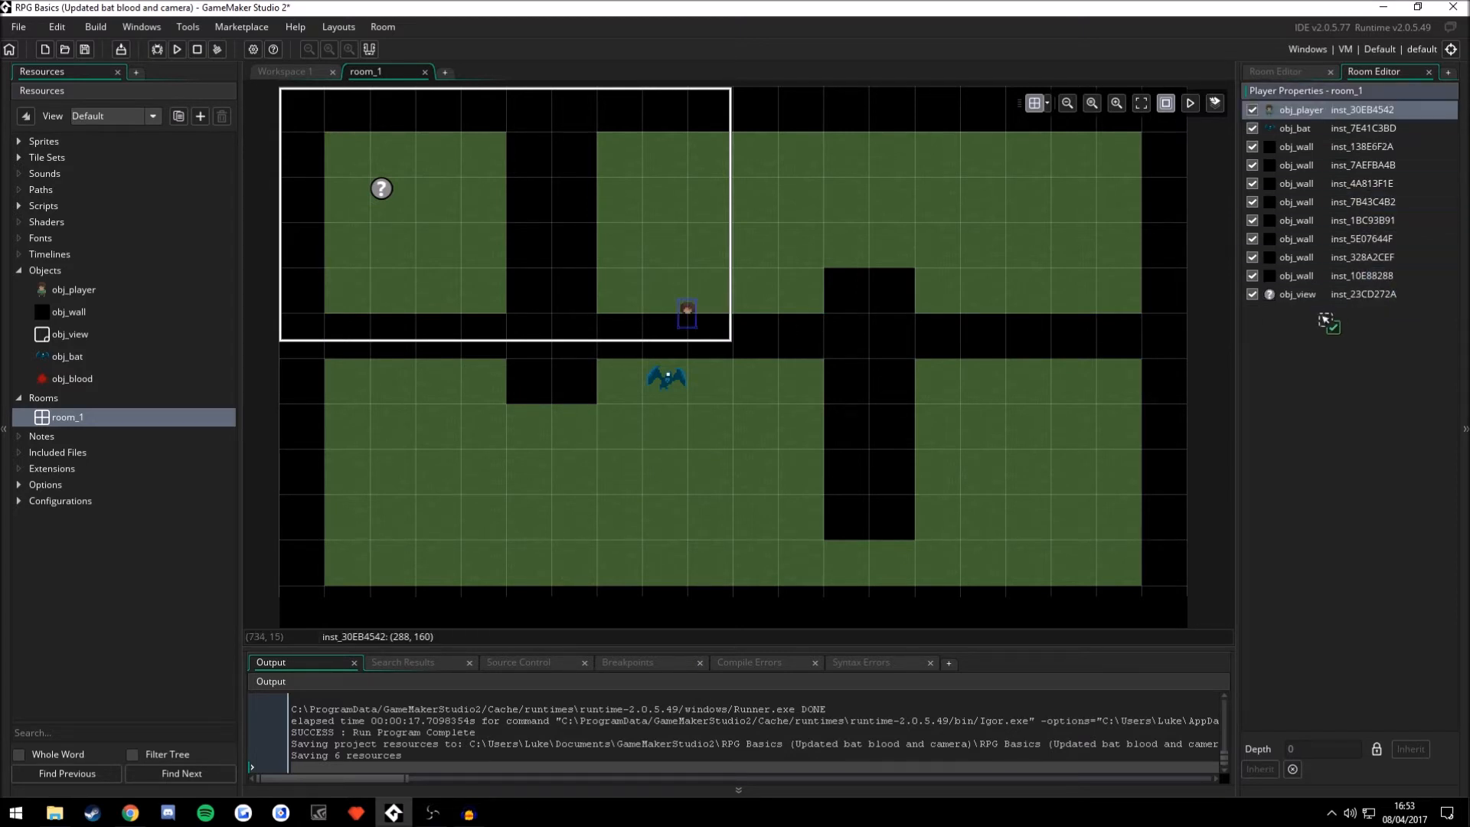
{"action": "left_click_drag", "start_coordinate": [1335, 323], "coordinate": [1332, 322]}
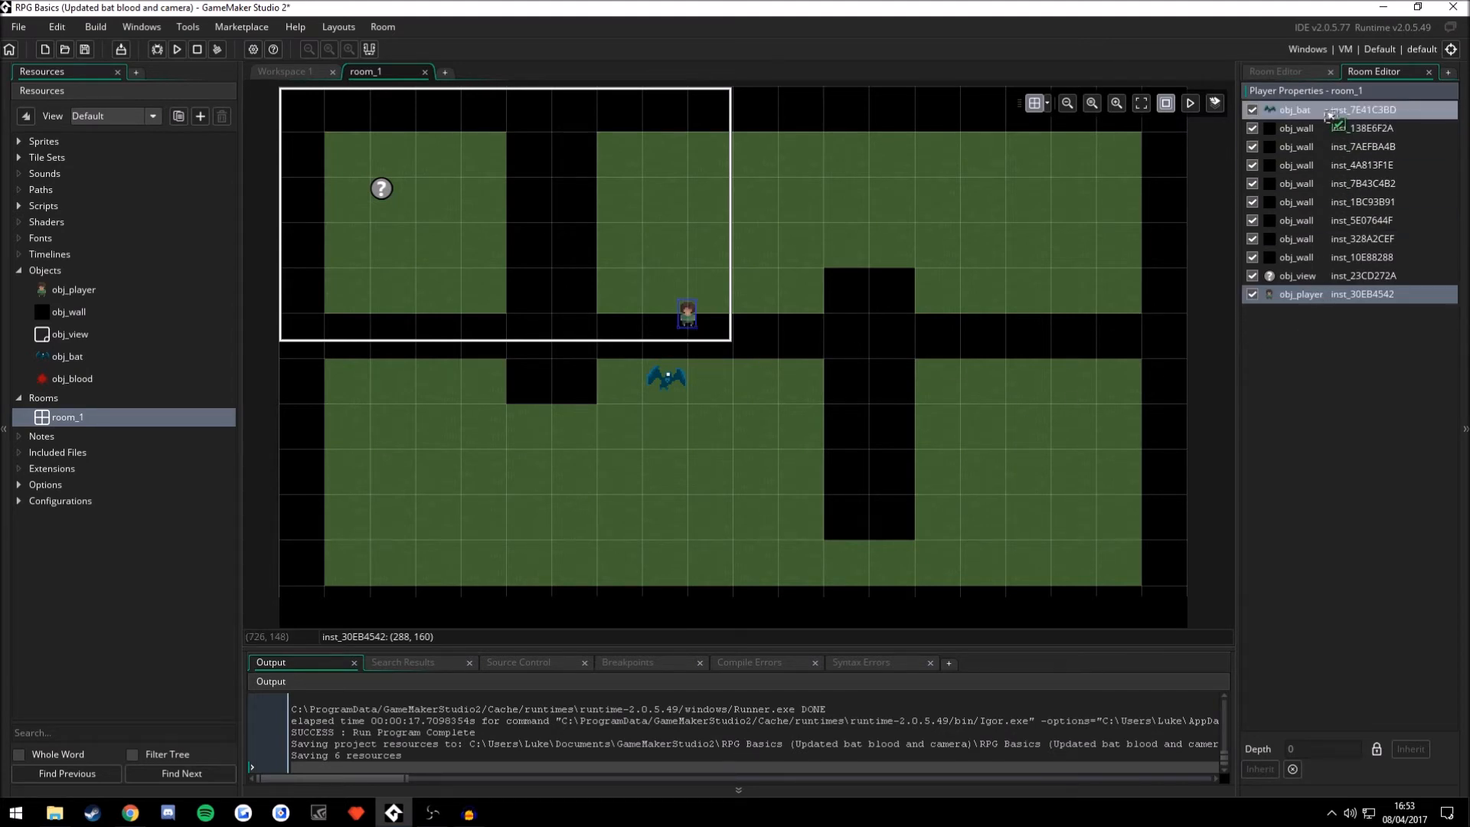
{"action": "left_click_drag", "start_coordinate": [1333, 296], "coordinate": [1332, 107]}
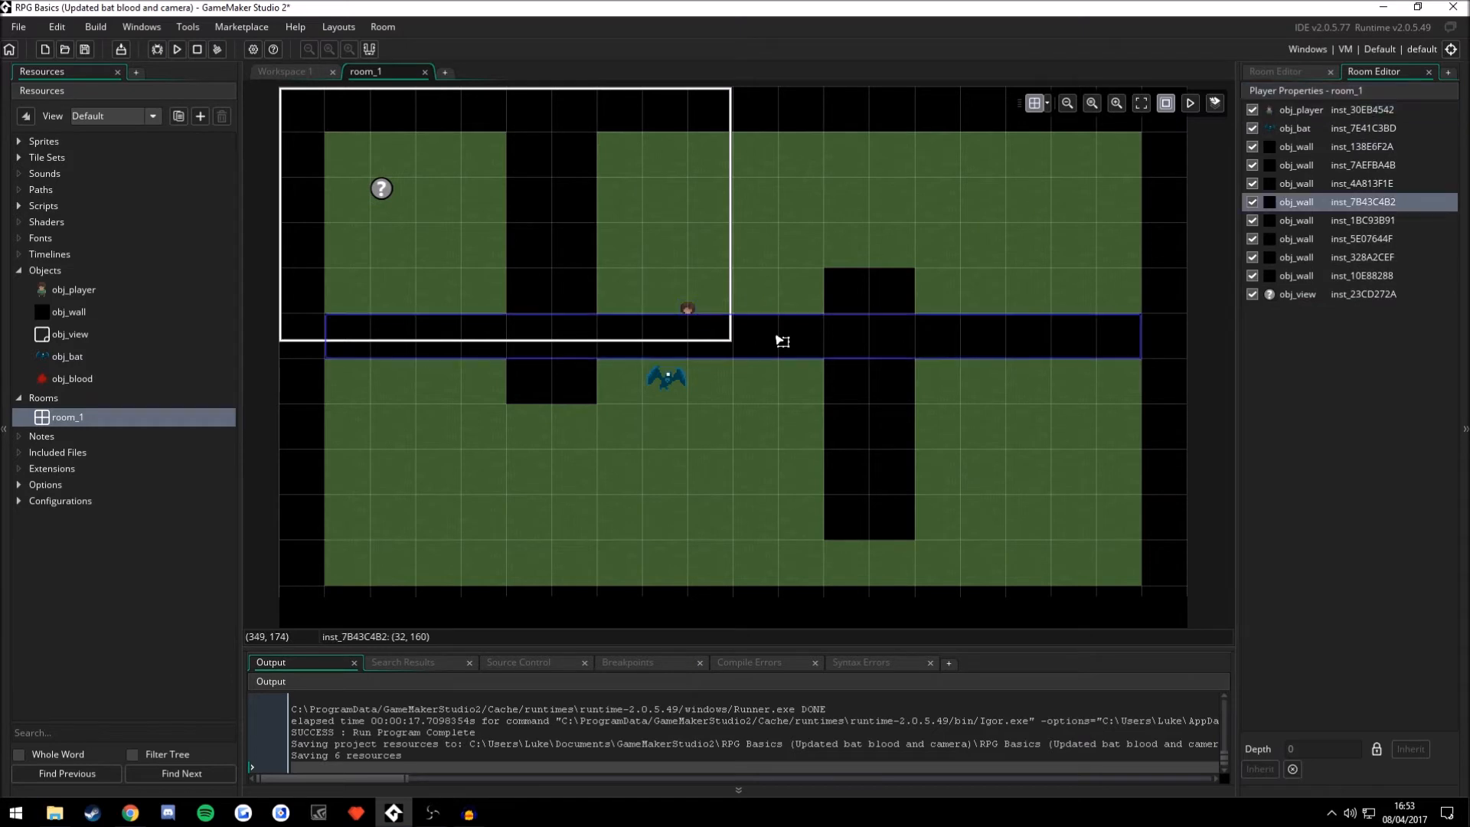
- Drag the long wall instance back down to room_1's bottom border at 32, 320
{"action": "left_click_drag", "start_coordinate": [781, 339], "coordinate": [759, 591]}
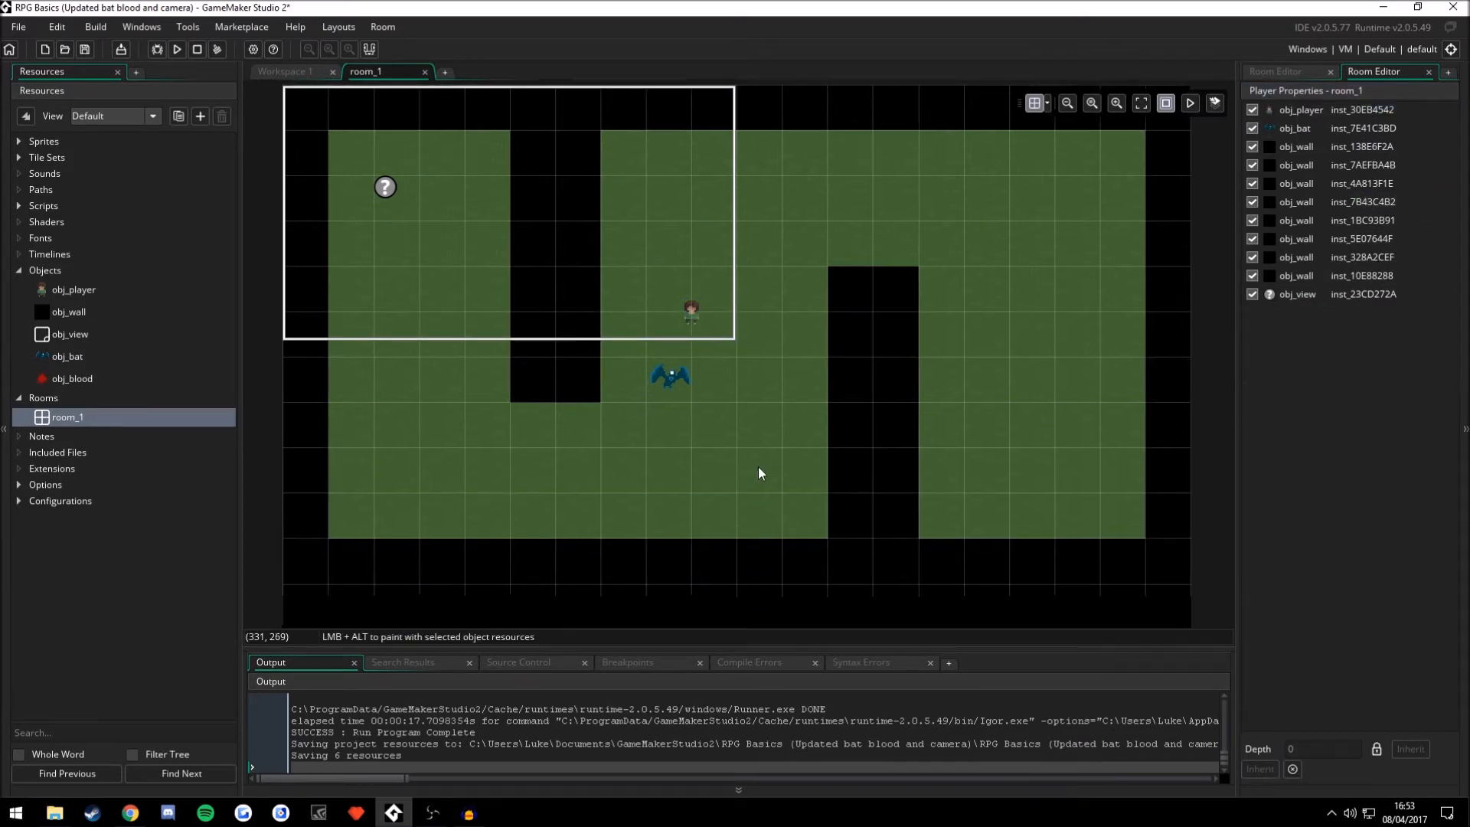
{"action": "scroll", "coordinate": [751, 468], "scroll_direction": "down", "scroll_amount": 1}
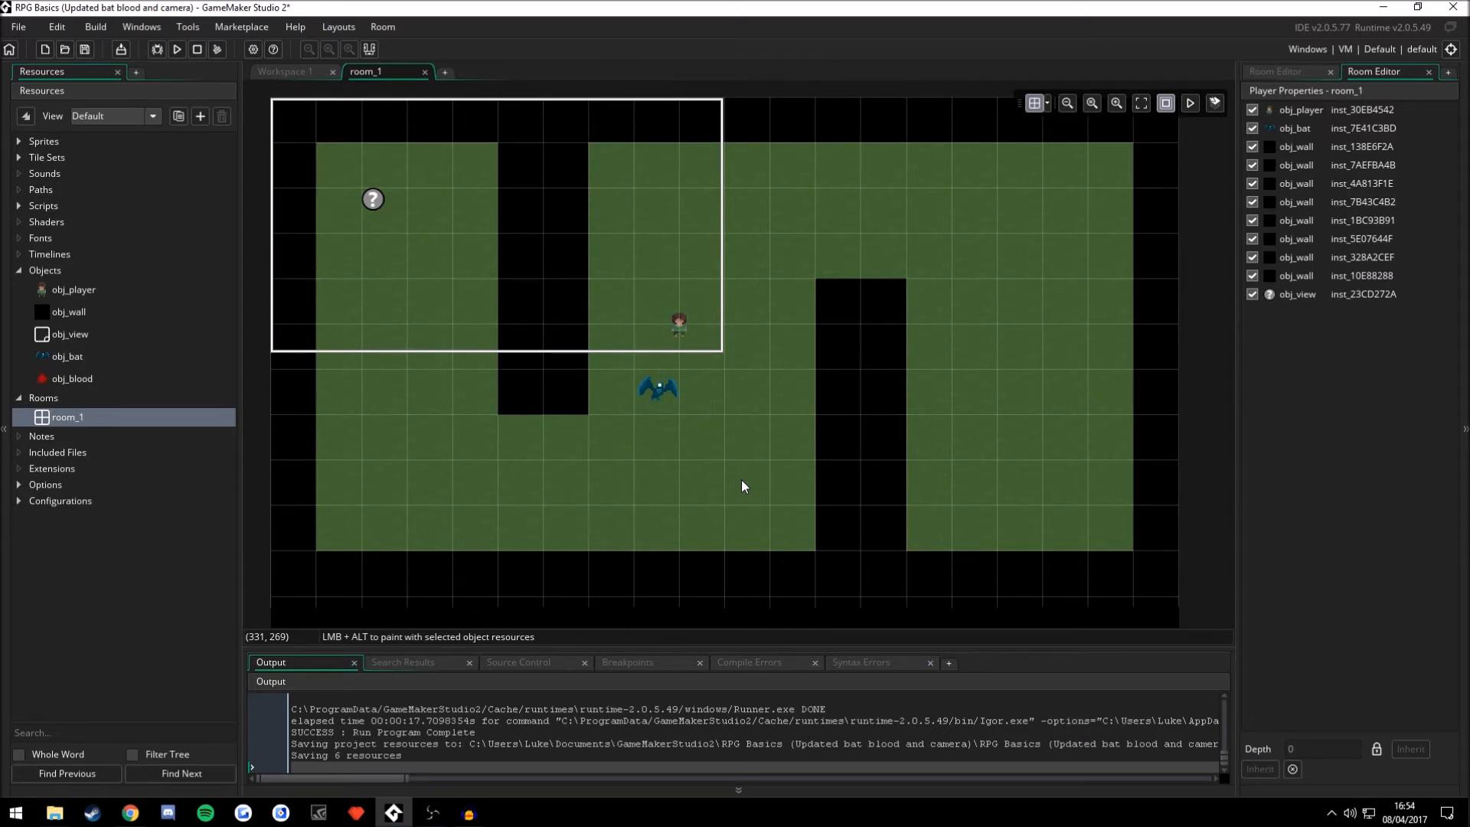
- Return to obj_player's editor and show its obj_bat collision event code
{"action": "left_click", "coordinate": [286, 72]}
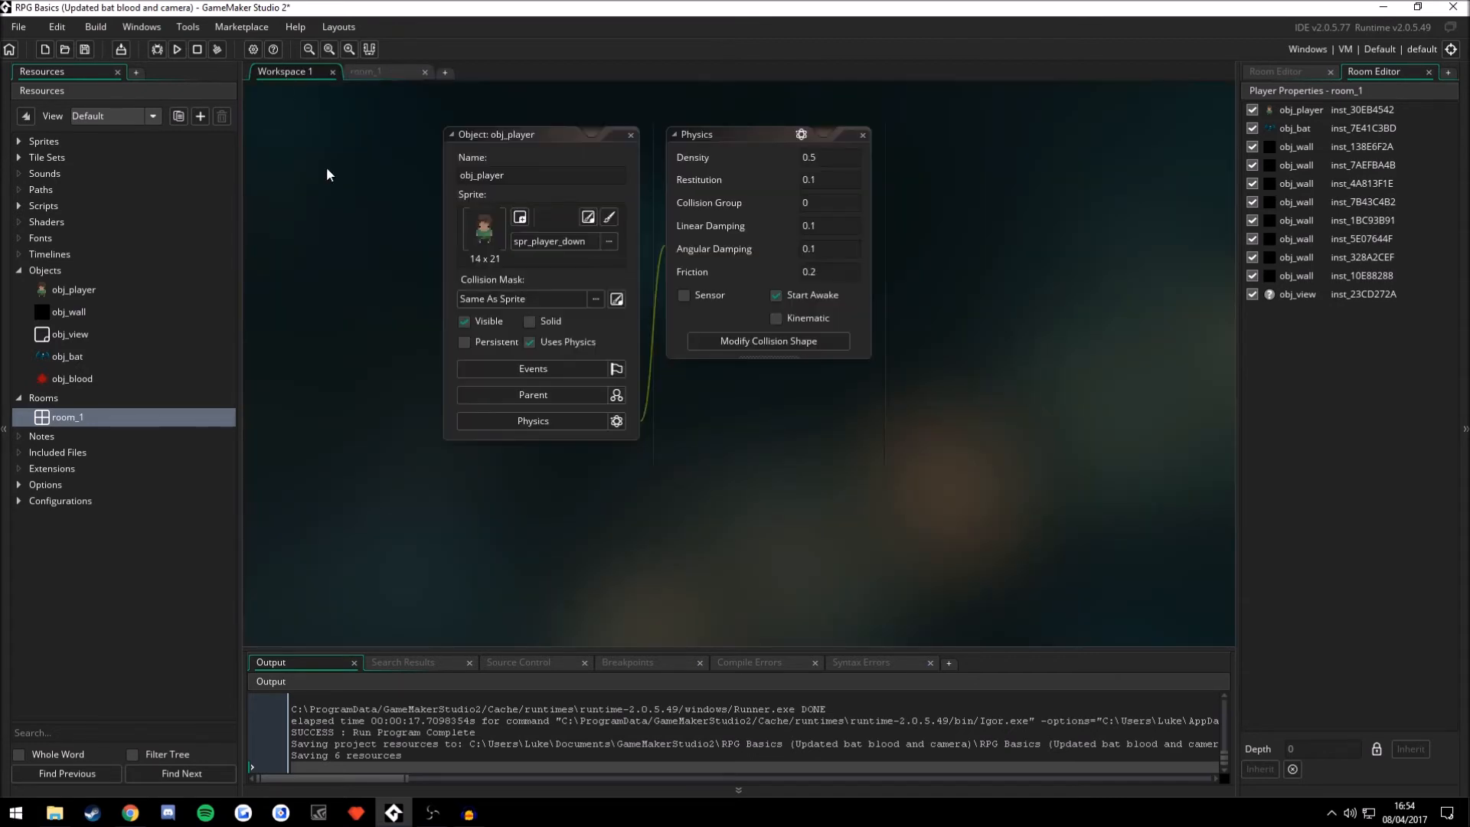
{"action": "left_click_drag", "start_coordinate": [327, 166], "coordinate": [370, 263]}
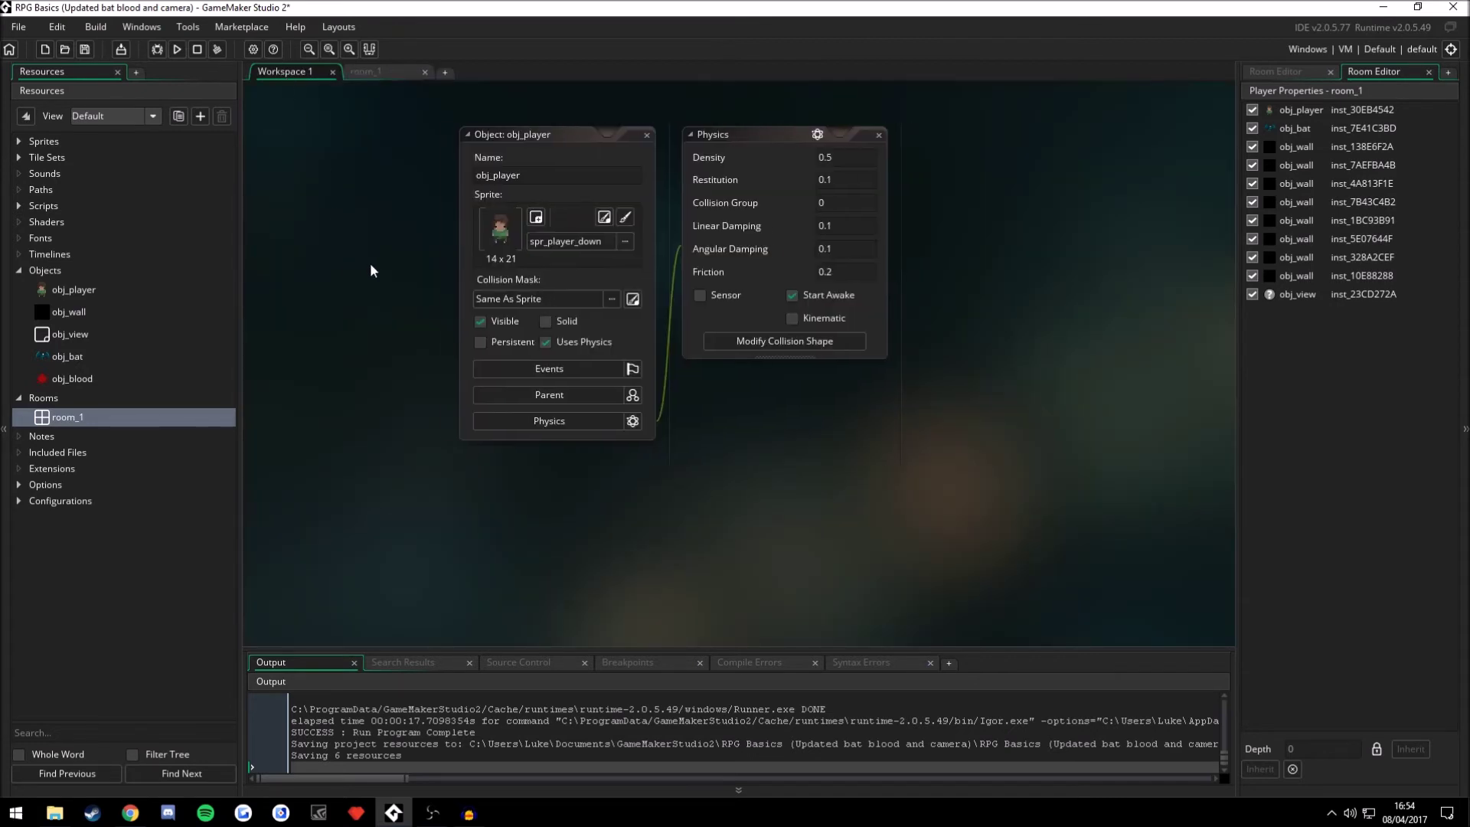
{"action": "left_click", "coordinate": [886, 138]}
{"action": "left_click", "coordinate": [585, 369]}
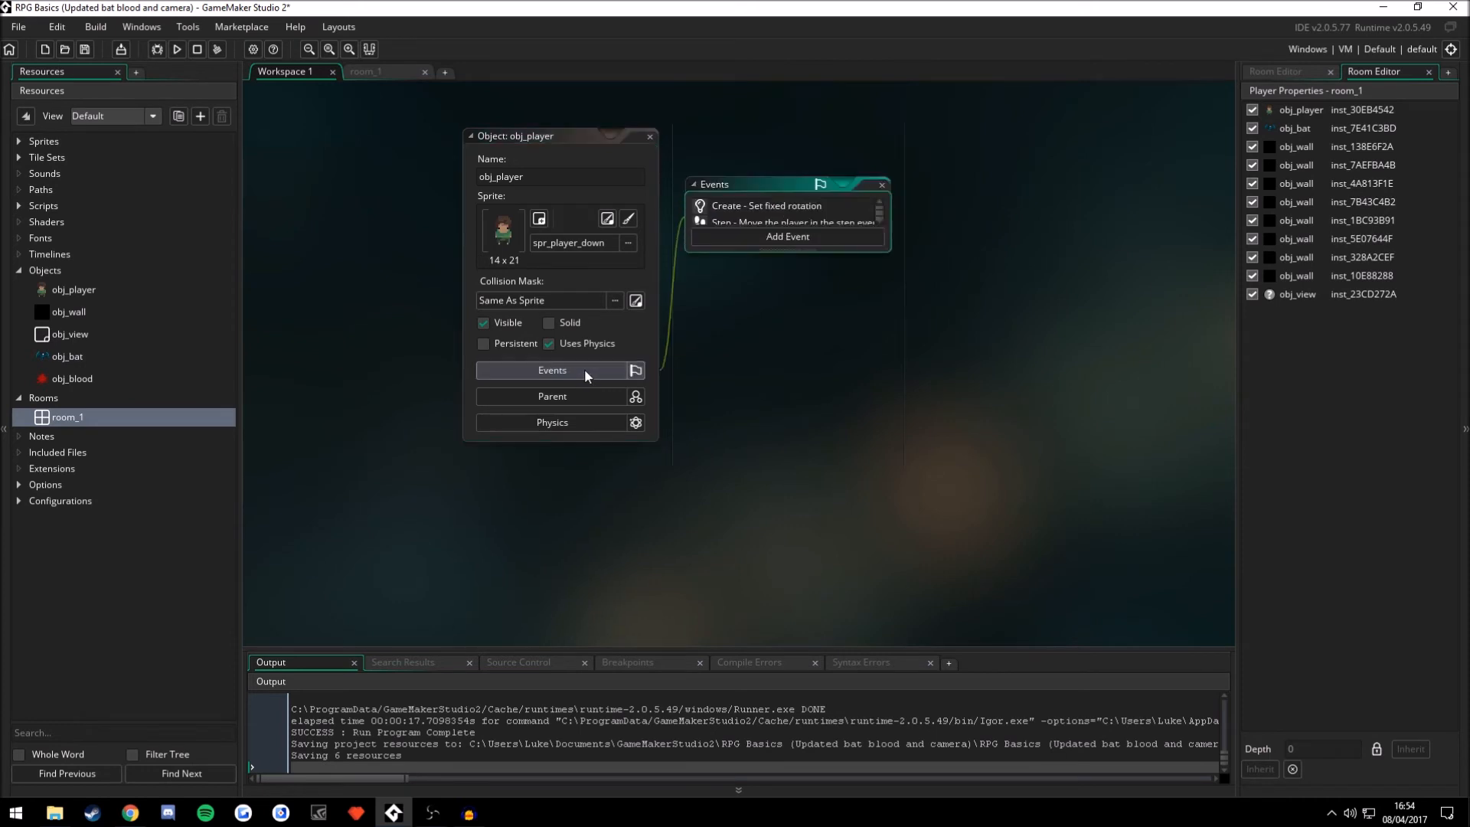
{"action": "double_click", "coordinate": [766, 240]}
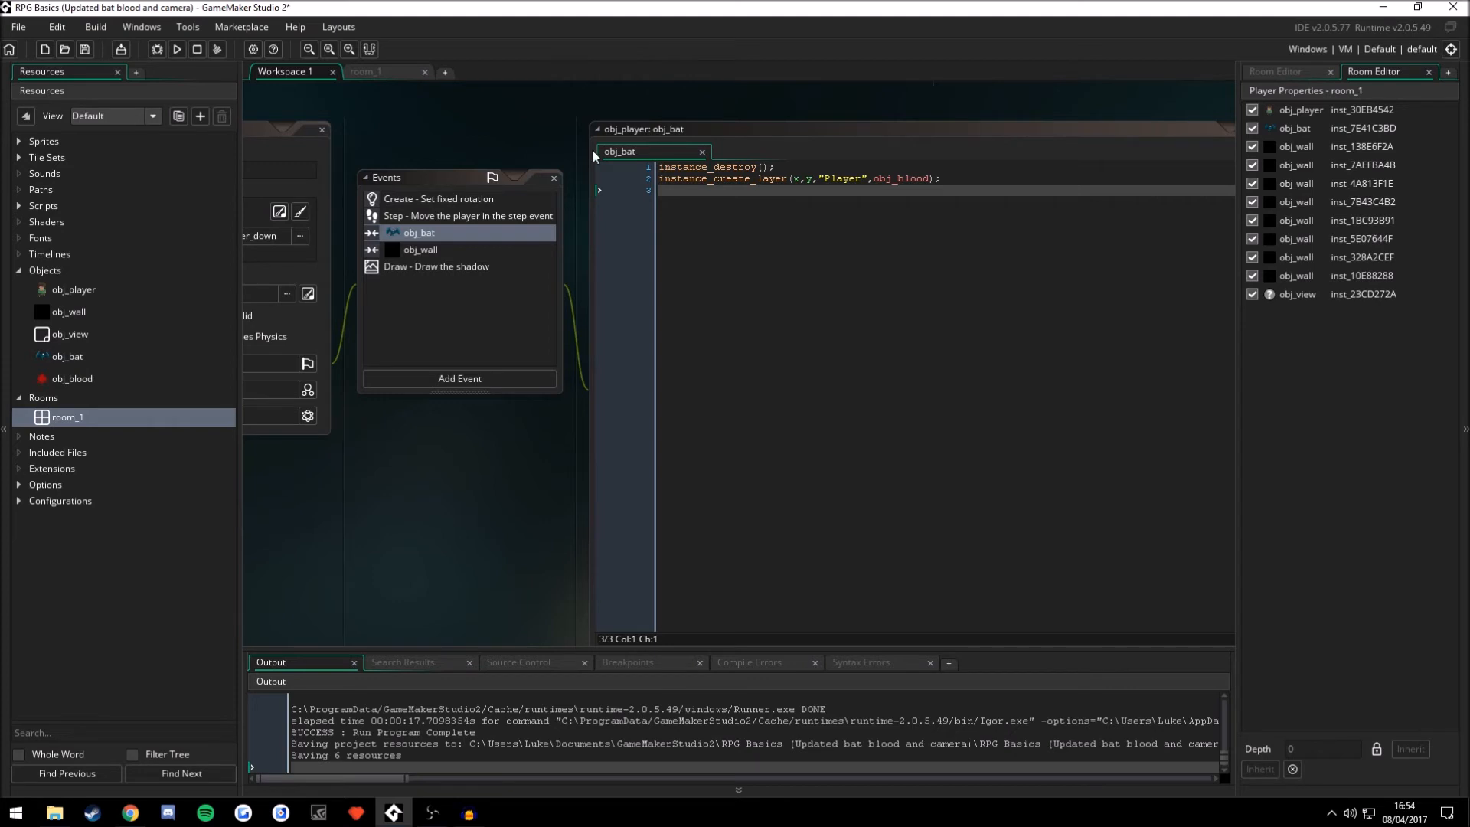
- Point out obj_blood and the instance_destroy line, then move to the empty line 3
{"action": "double_click", "coordinate": [901, 180]}
{"action": "left_click", "coordinate": [929, 181]}
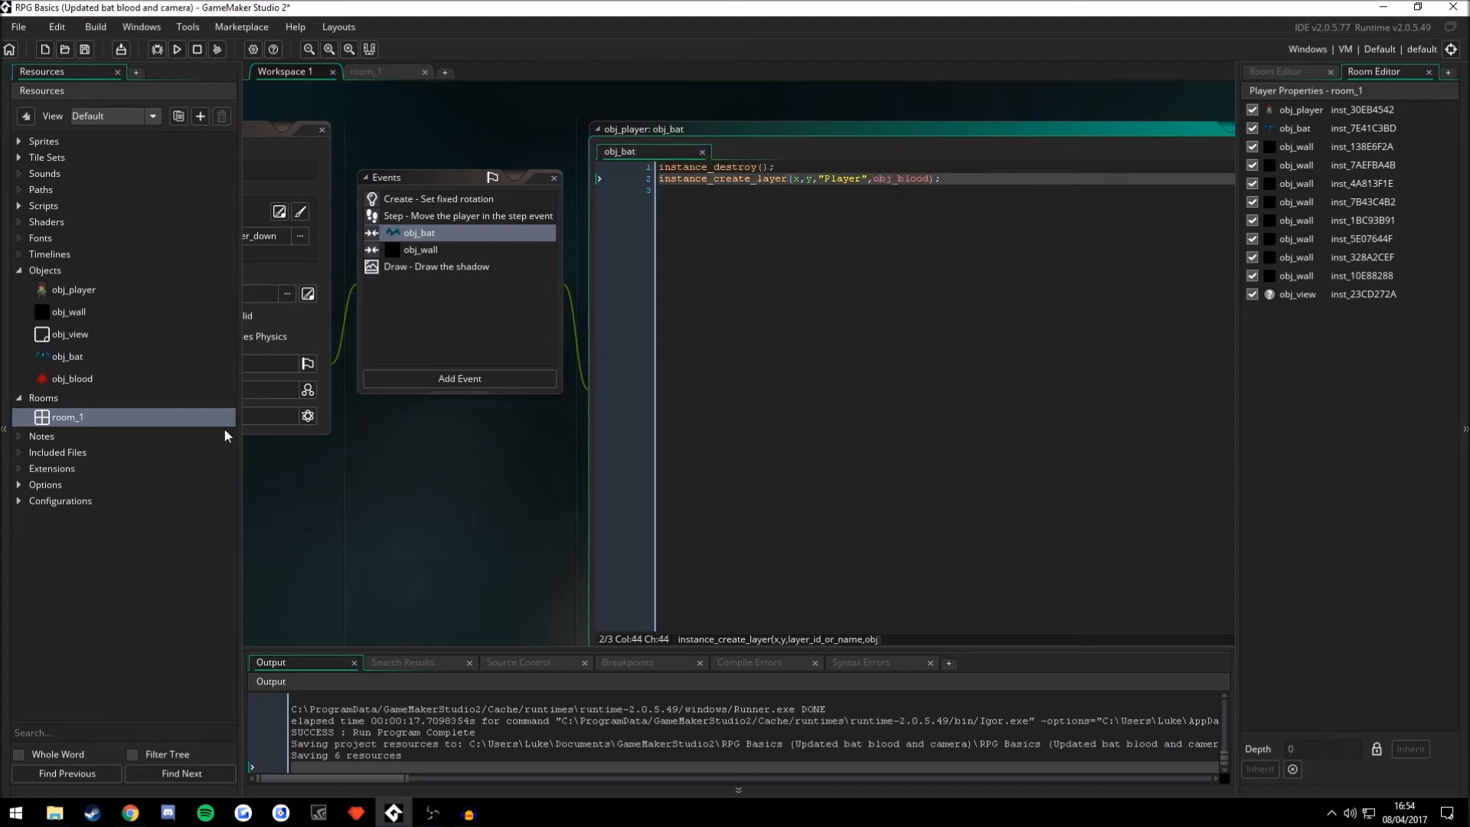
{"action": "left_click", "coordinate": [117, 380]}
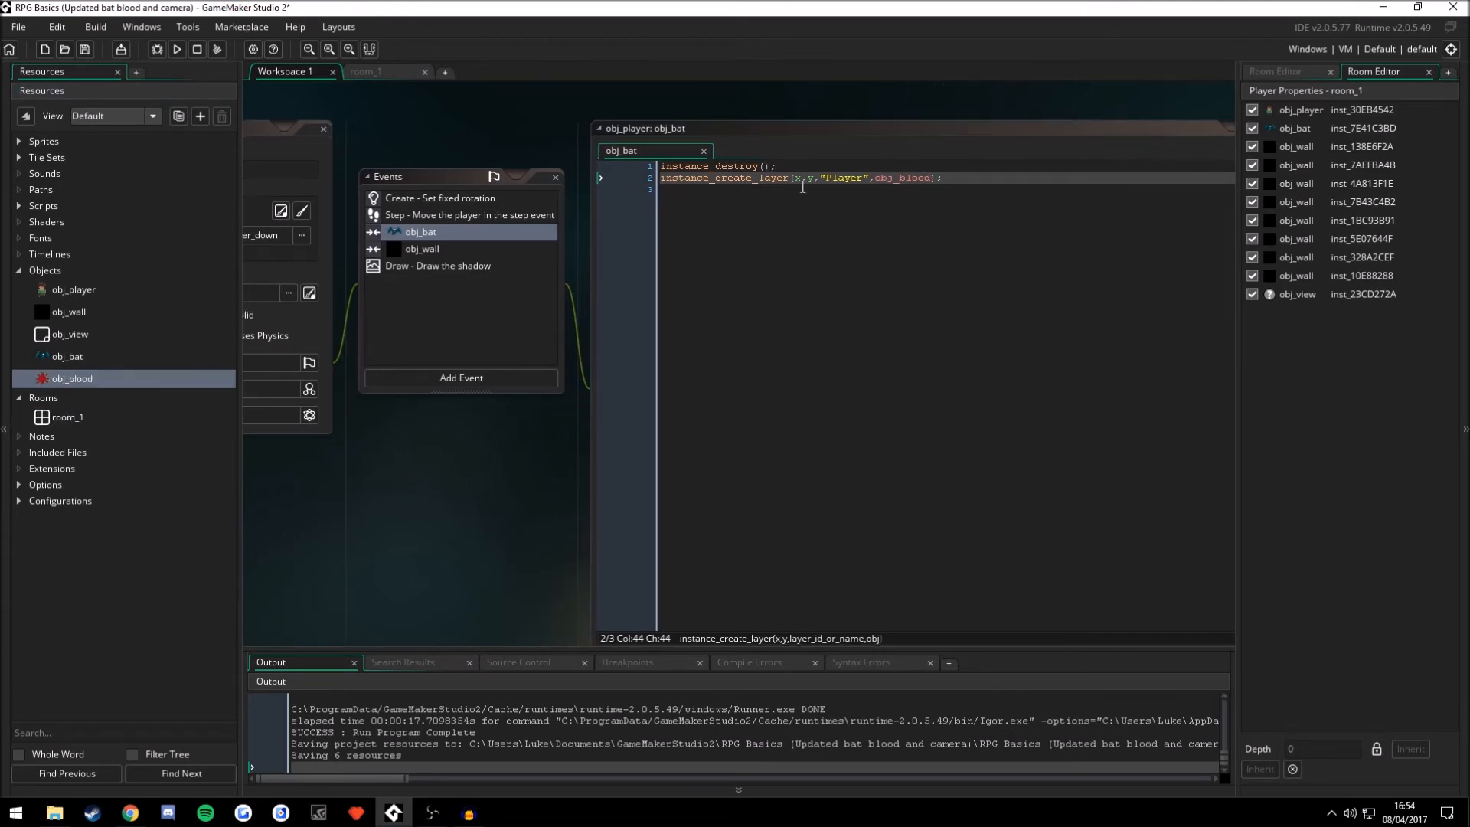
{"action": "left_click_drag", "start_coordinate": [781, 167], "coordinate": [707, 166]}
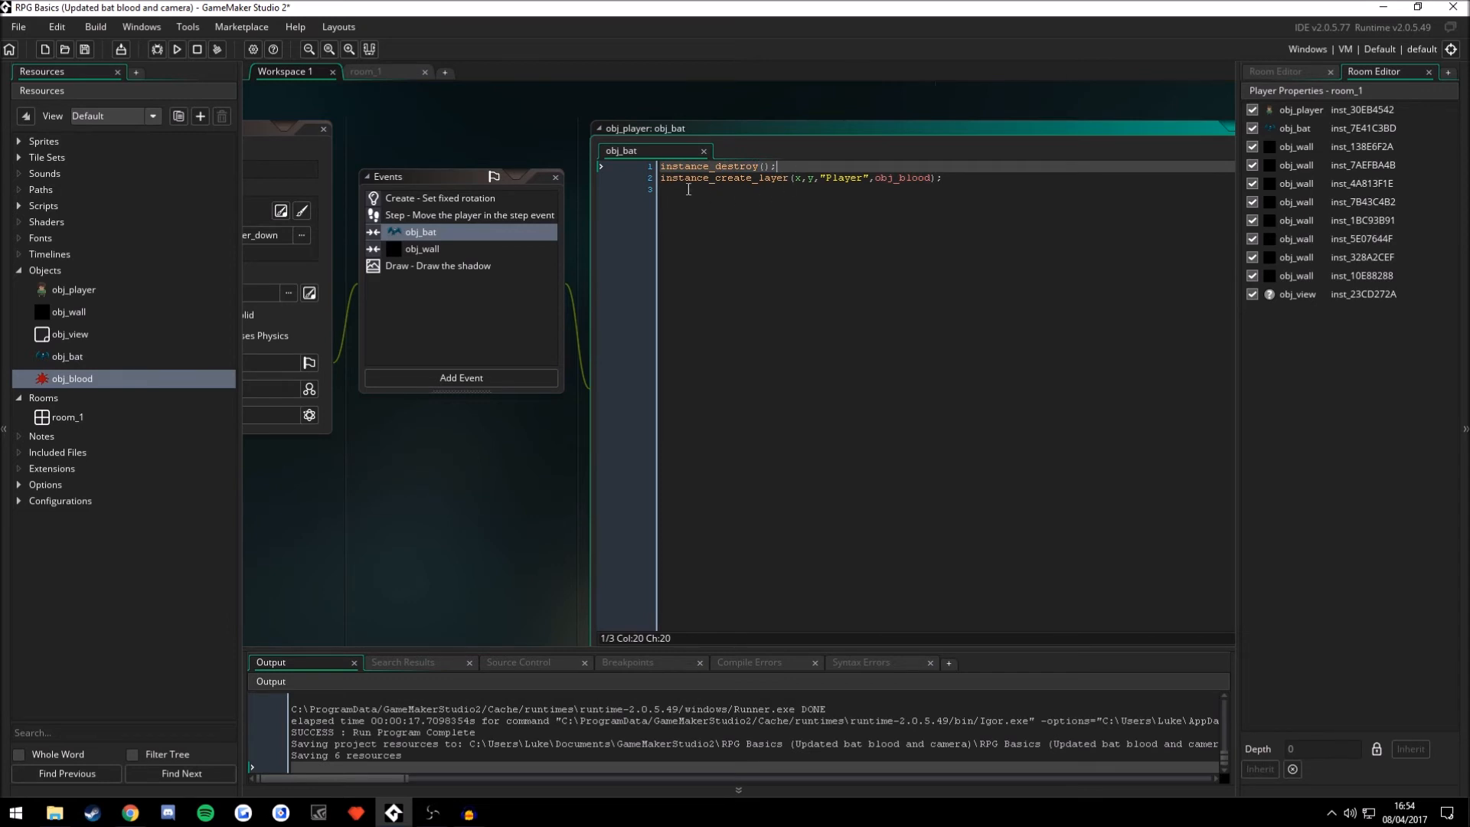
{"action": "left_click", "coordinate": [662, 178]}
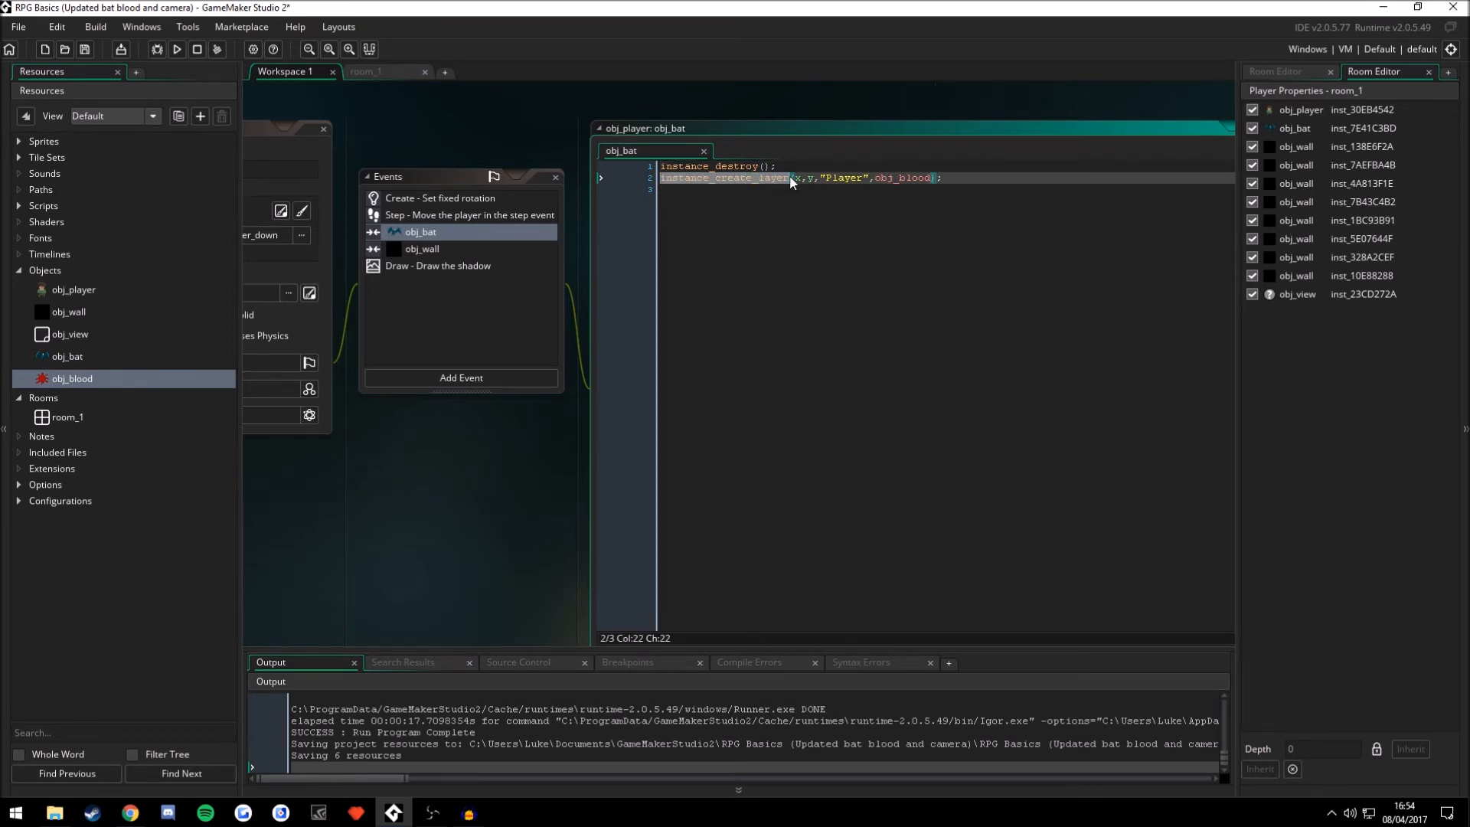
{"action": "left_click", "coordinate": [774, 197]}
{"action": "type", "text": "in"}
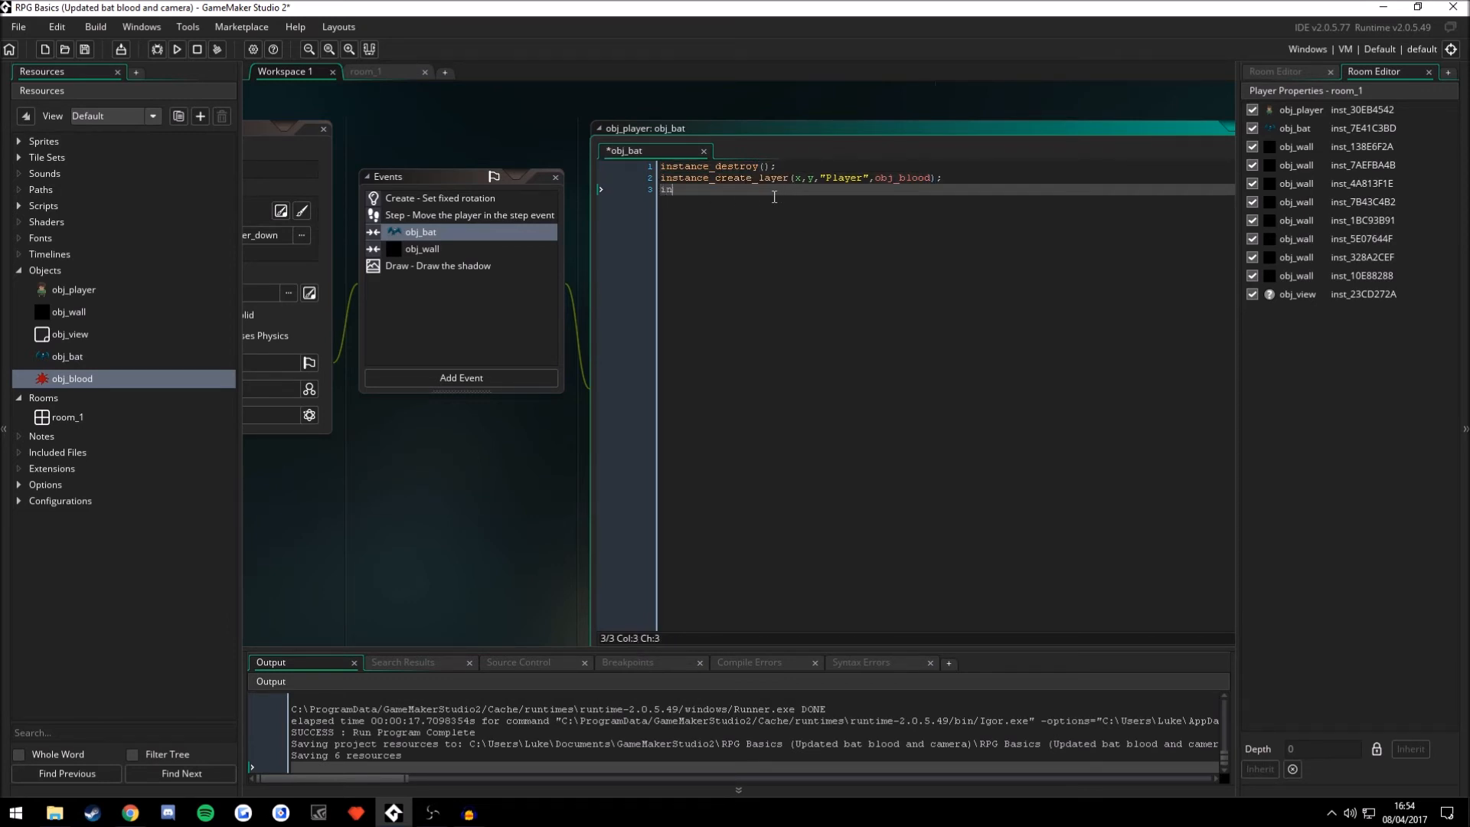
{"action": "type", "text": "stance_create"}
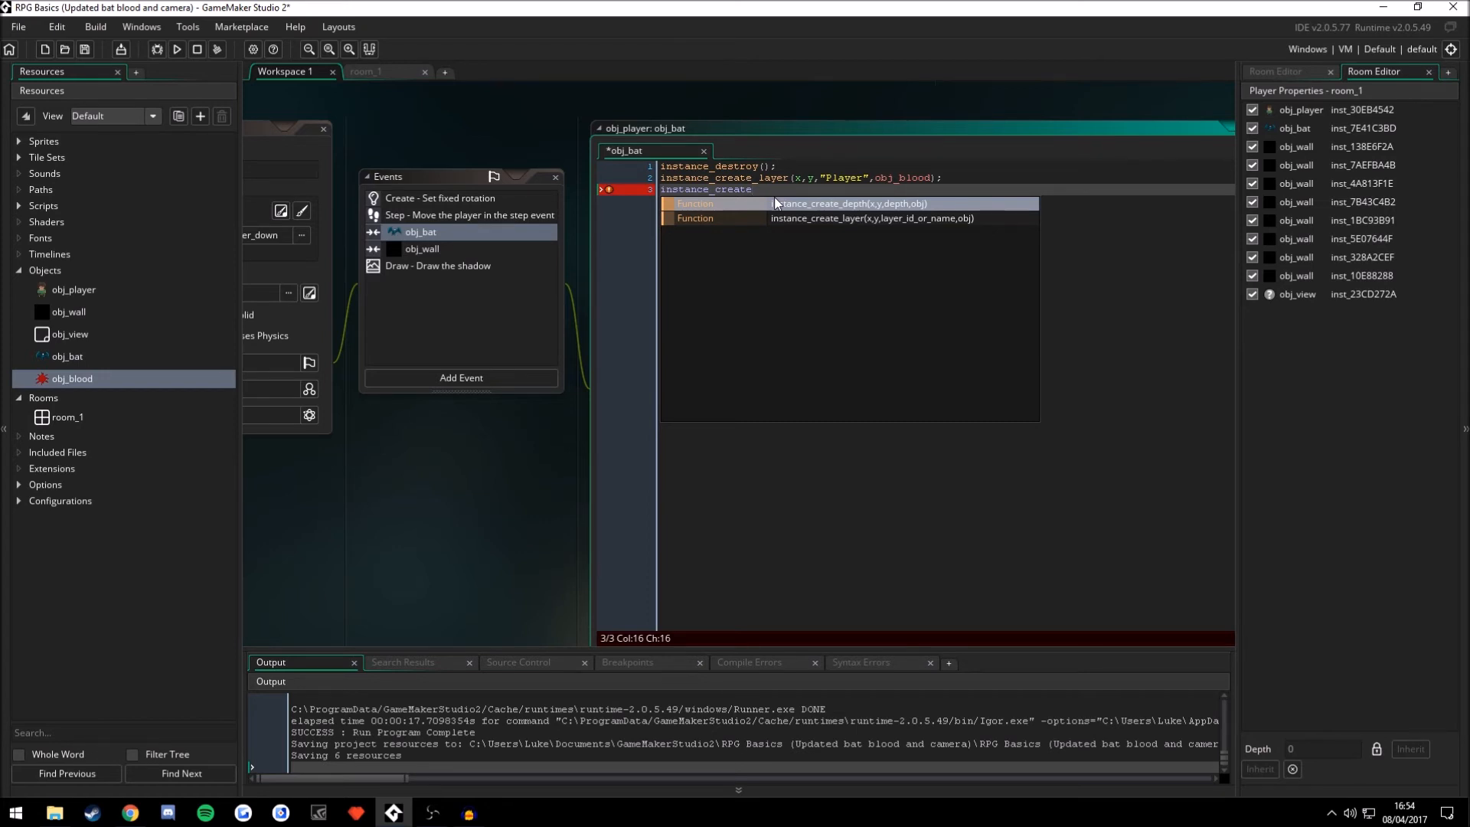
- Insert an empty instance_create_depth() call on line 3 and show instance_create_layer's arguments
{"action": "left_click", "coordinate": [774, 204]}
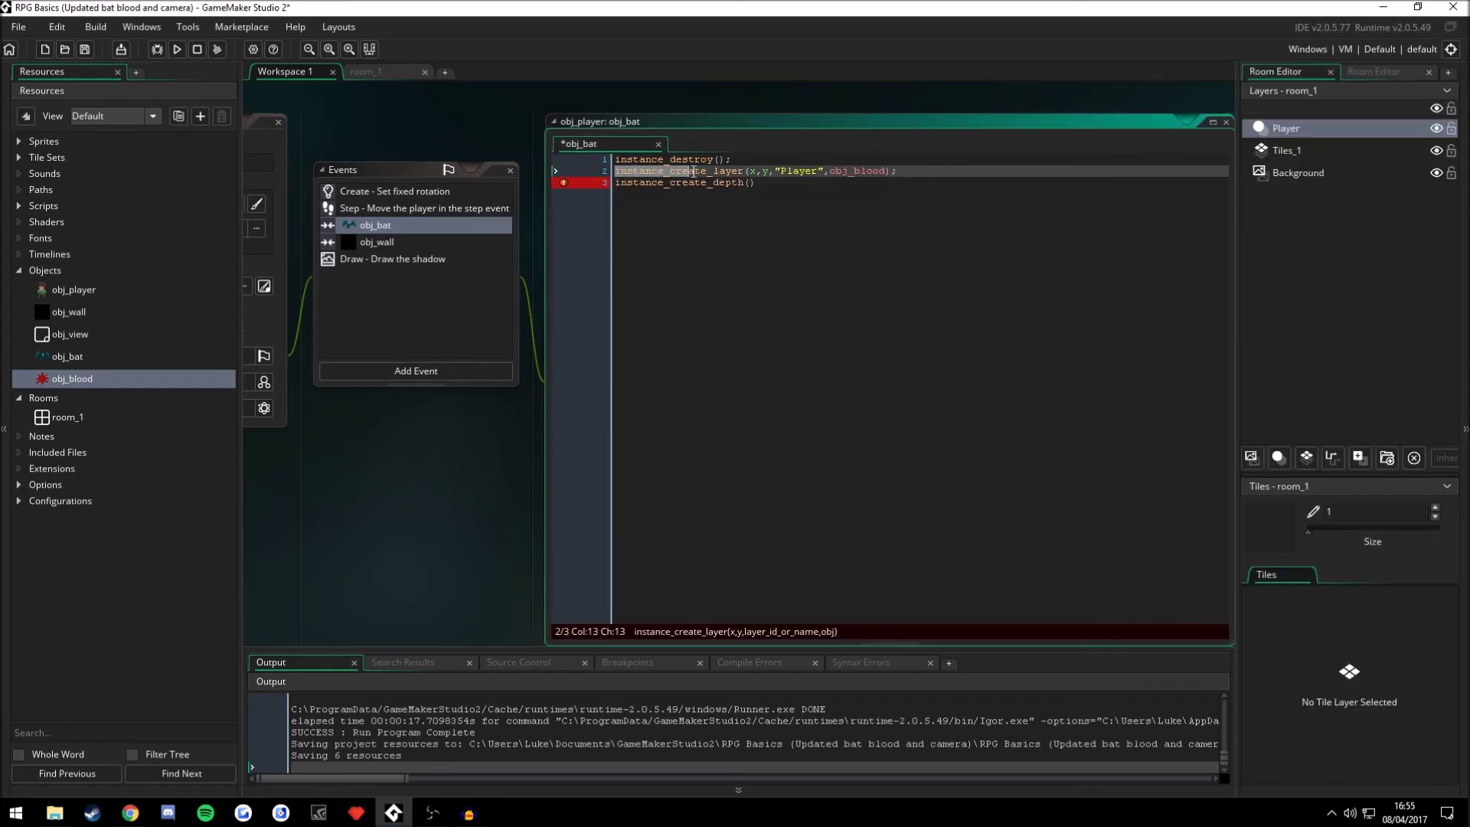
{"action": "double_click", "coordinate": [739, 172]}
{"action": "left_click", "coordinate": [750, 171]}
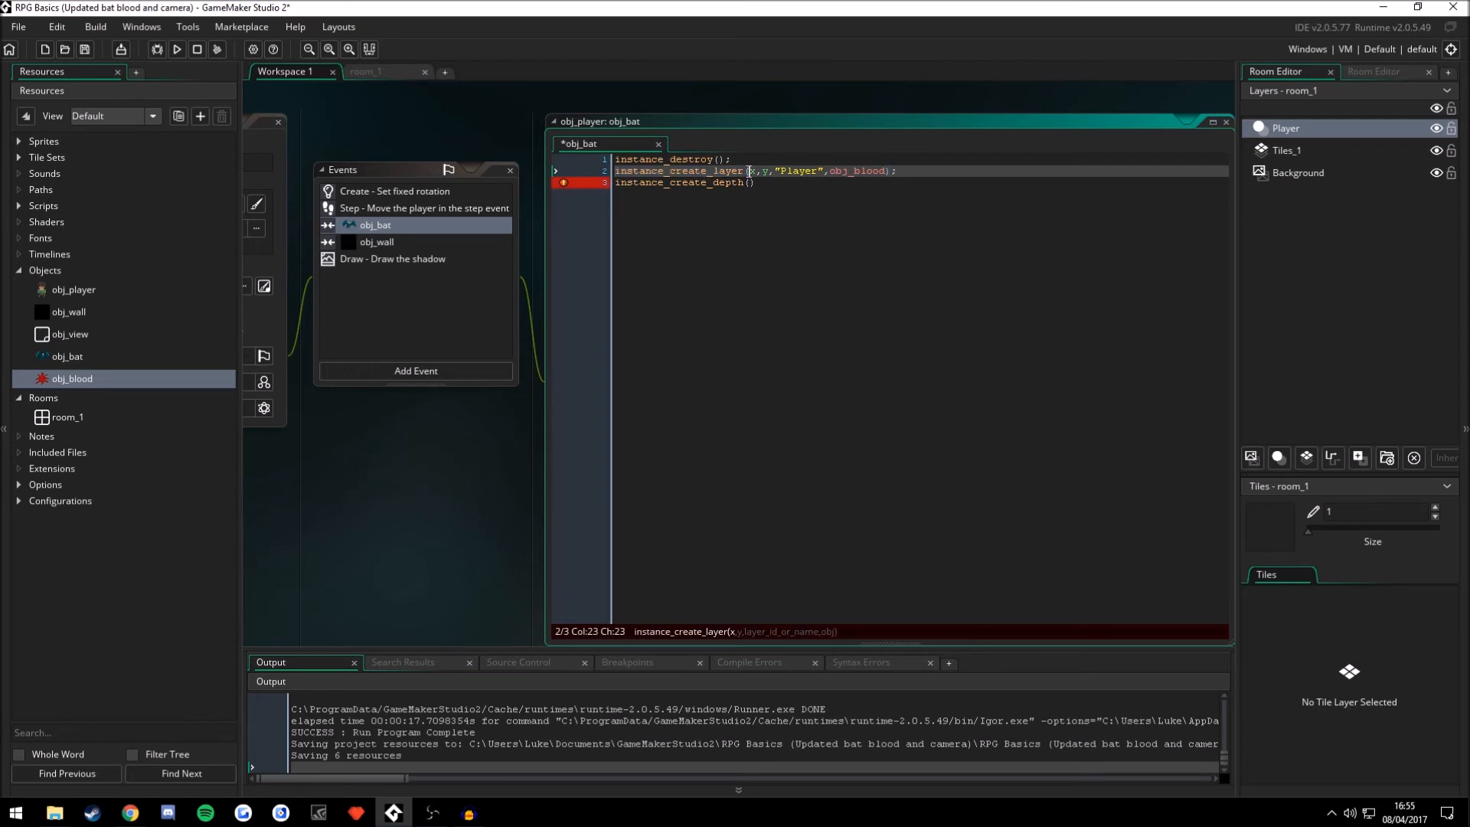
{"action": "left_click", "coordinate": [793, 186]}
- Highlight the "Player" layer name and obj_blood arguments on line 2 while explaining them
{"action": "left_click_drag", "start_coordinate": [776, 171], "coordinate": [823, 172]}
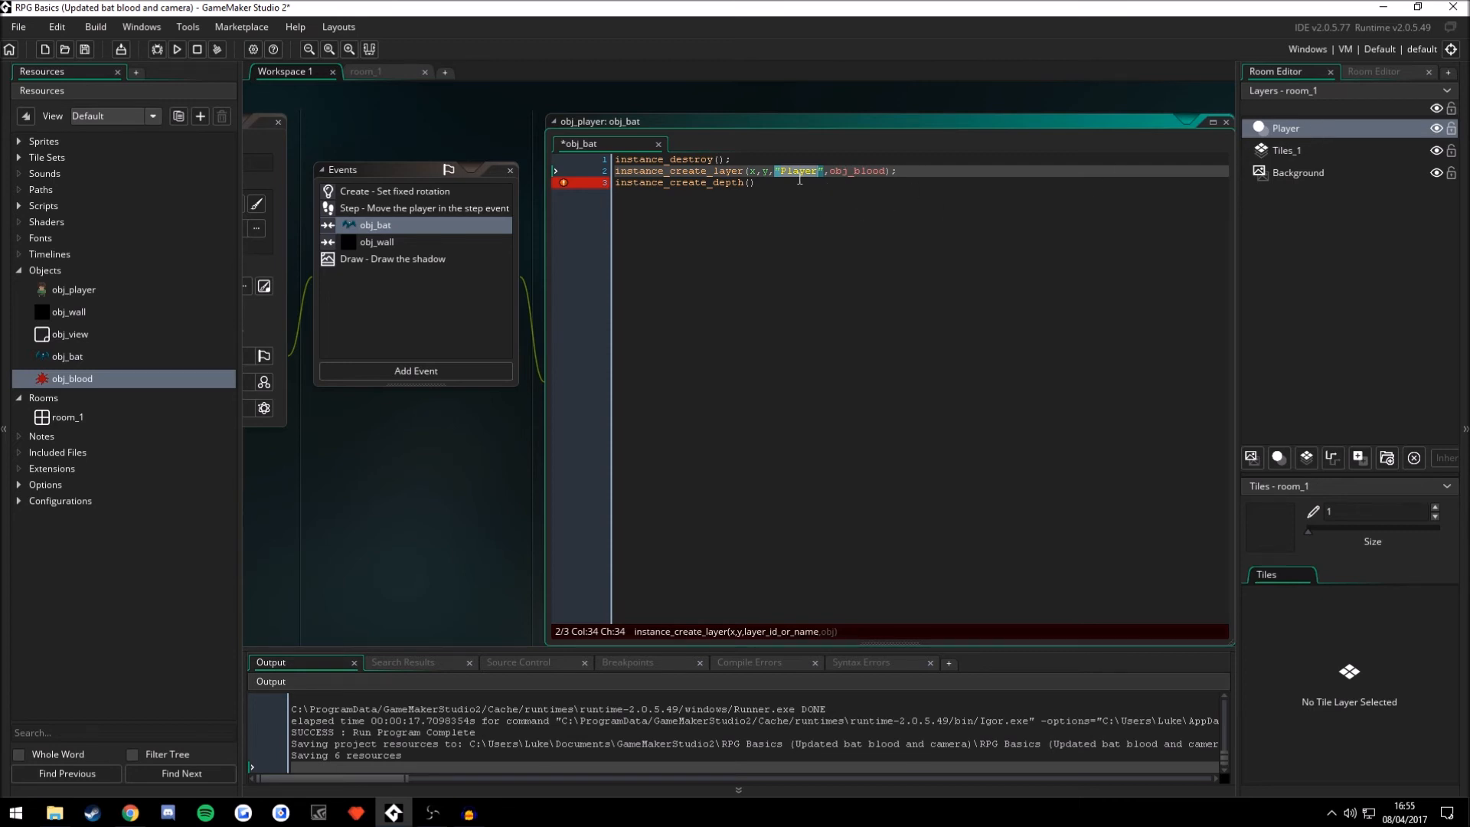
{"action": "left_click", "coordinate": [789, 183]}
{"action": "left_click_drag", "start_coordinate": [827, 170], "coordinate": [888, 172]}
{"action": "left_click", "coordinate": [846, 219]}
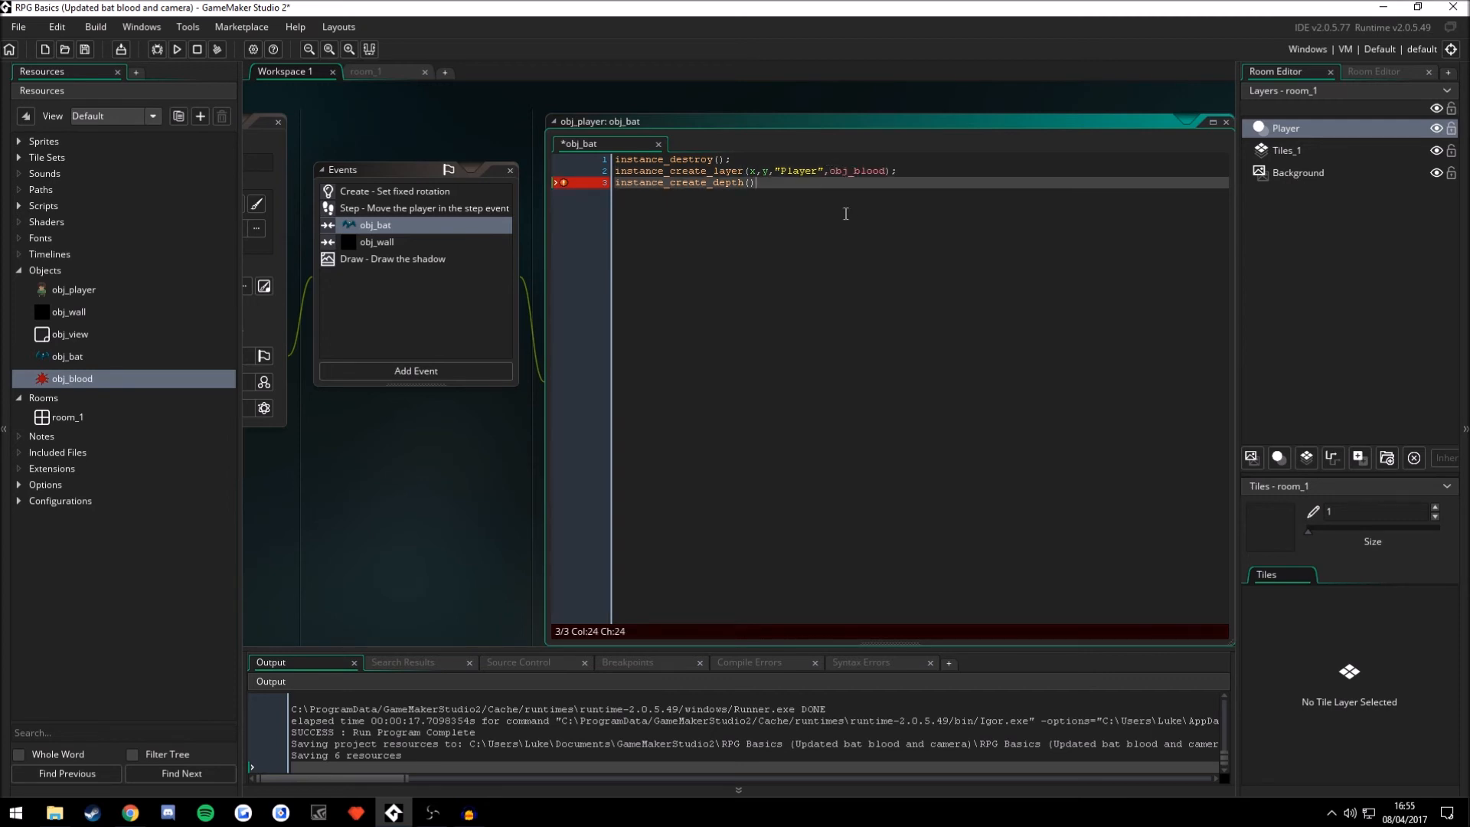
- Fill instance_create_depth with x,y,1000,obj_blood, then erase the whole third line
{"action": "key", "text": "Left"}
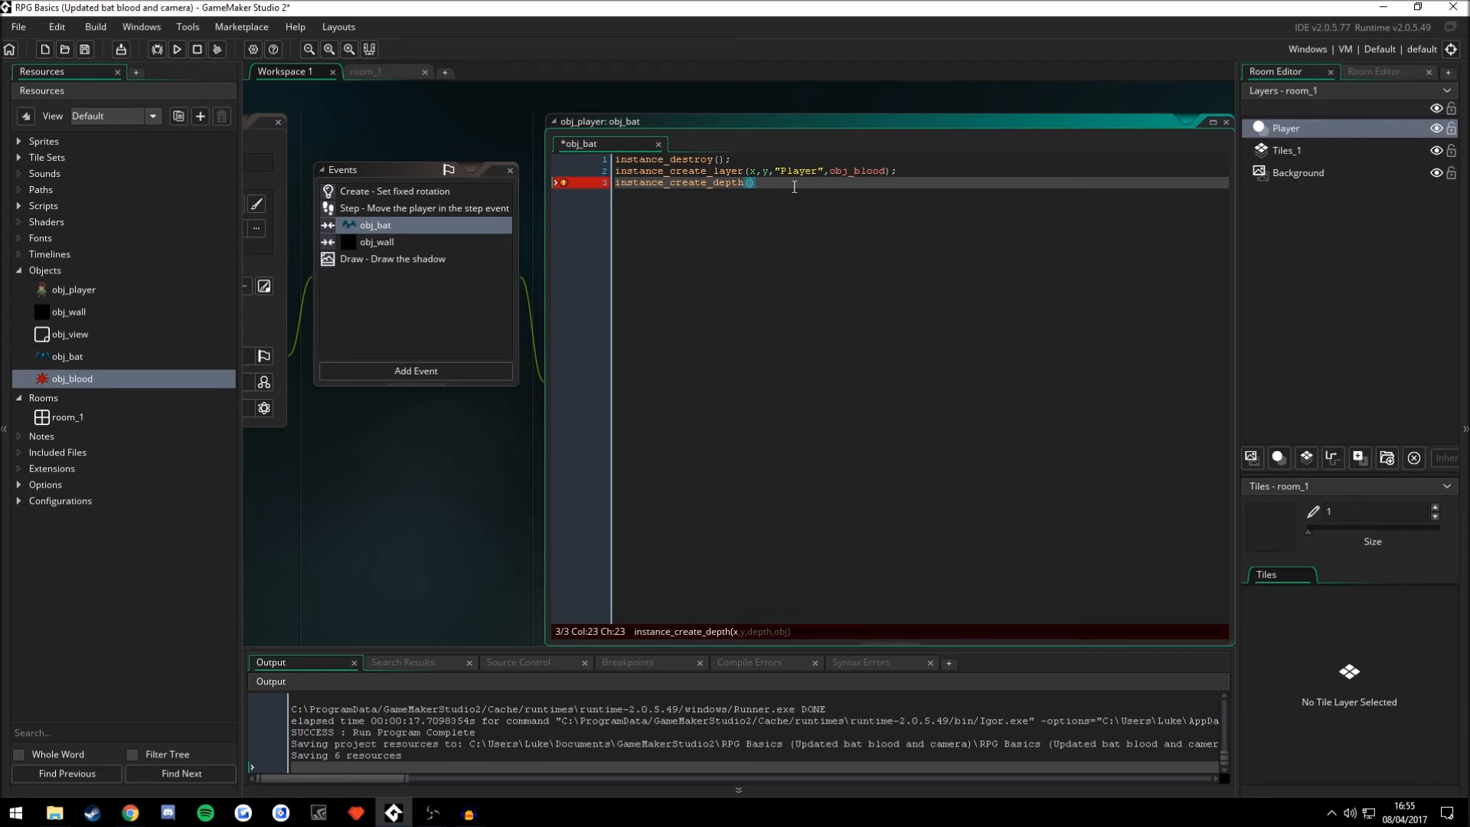
{"action": "type", "text": "x,y,"}
{"action": "type", "text": "\""}
{"action": "key", "text": "BackSpace"}
{"action": "type", "text": "\""}
{"action": "type", "text": "player"}
{"action": "key", "text": "BackSpace"}
{"action": "key", "text": "BackSpace"}
{"action": "key", "text": "BackSpace"}
{"action": "type", "text": "1000"}
{"action": "type", "text": ",obj_"}
{"action": "type", "text": "blood"}
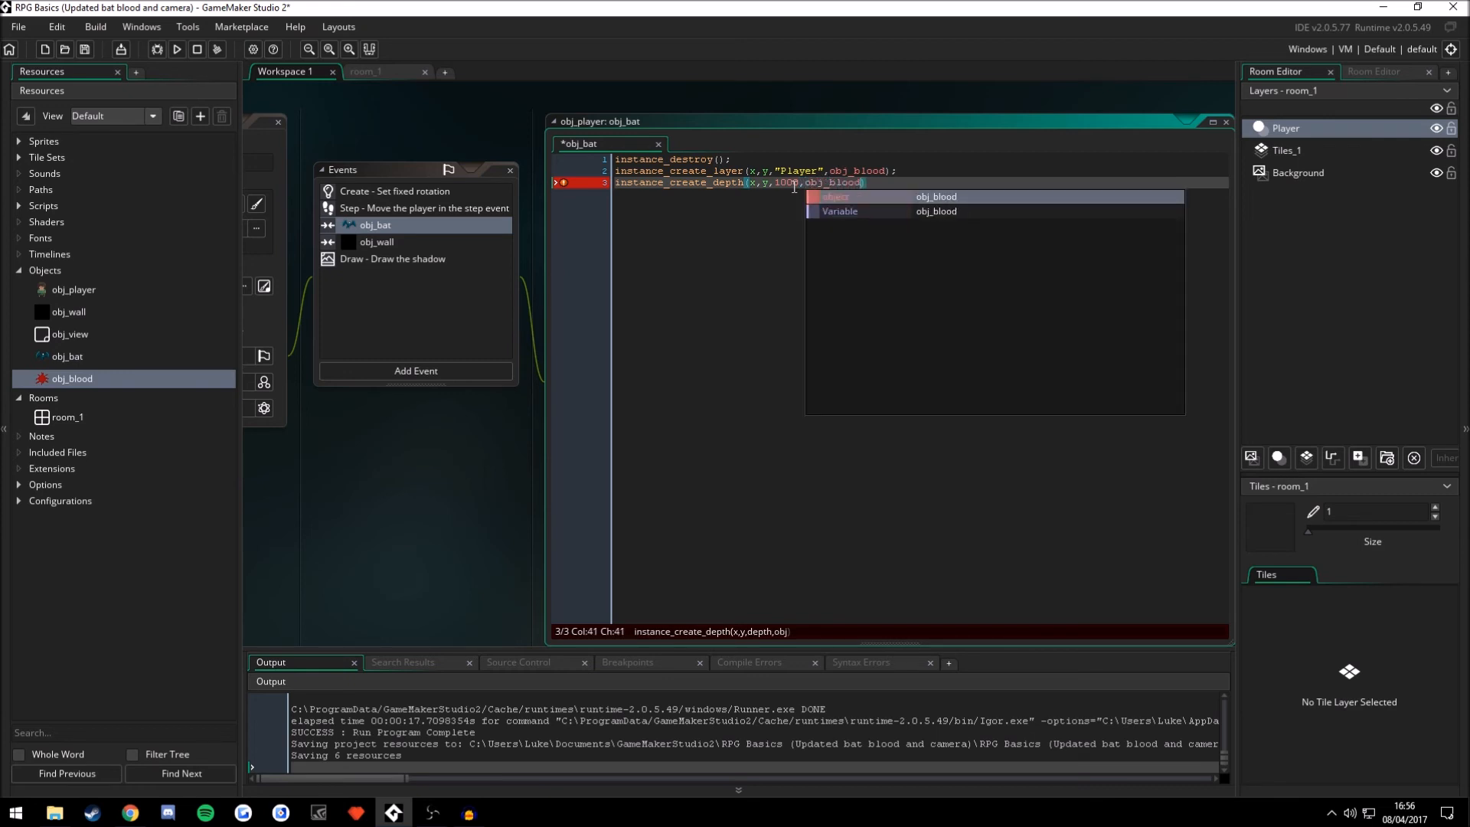
{"action": "key", "text": "BackSpace"}
{"action": "key", "text": "BackSpace"}
{"action": "key", "text": "BackSpace"}
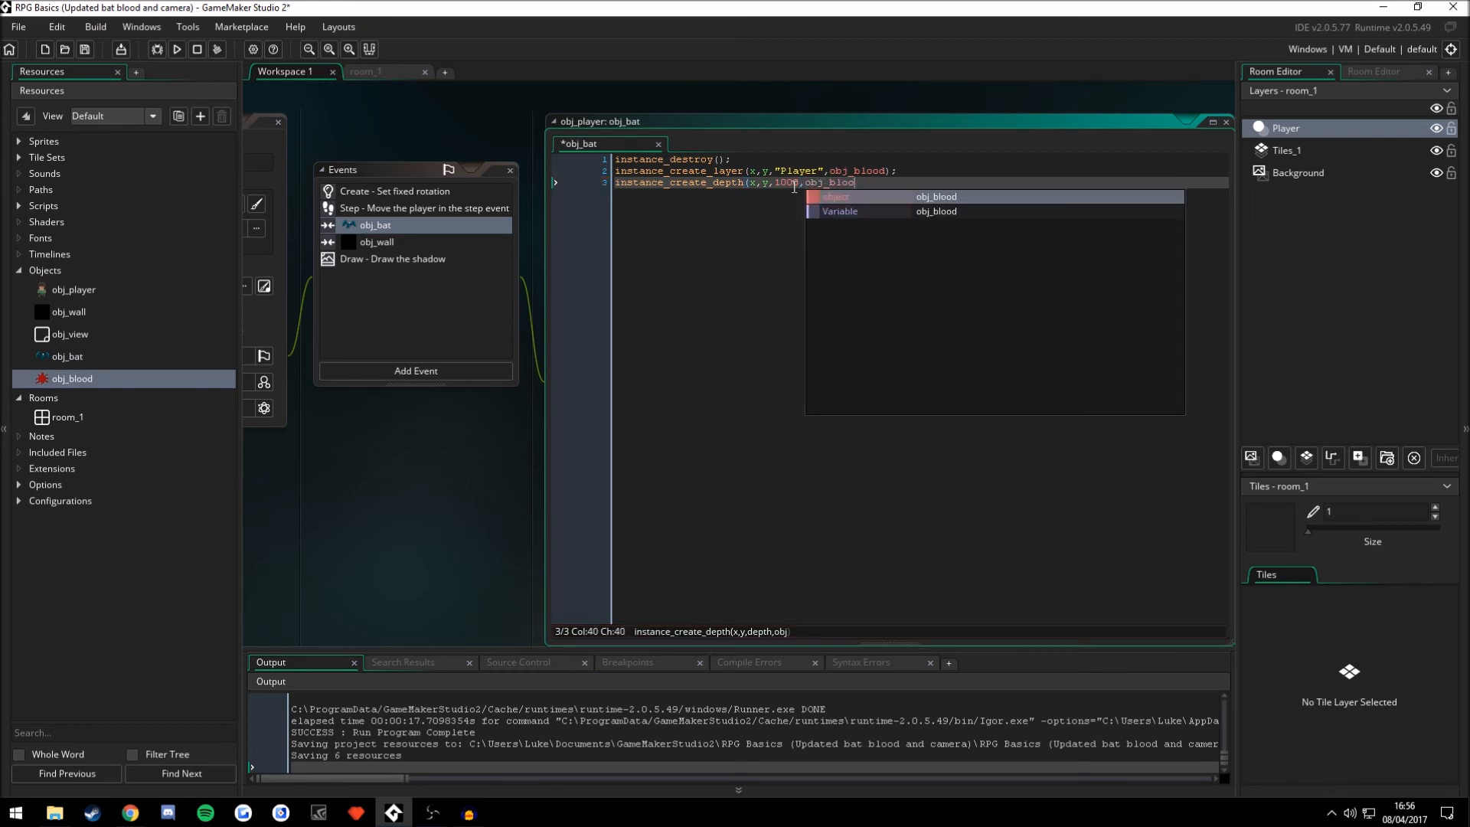
{"action": "key", "text": "BackSpace"}
{"action": "key", "text": "BackSpace"}
{"action": "key", "text": "BackSpace"}
{"action": "key", "text": "BackSpace"}
{"action": "key", "text": "BackSpace"}
{"action": "key", "text": "BackSpace"}
{"action": "key", "text": "BackSpace"}
{"action": "key", "text": "BackSpace"}
{"action": "key", "text": "BackSpace"}
{"action": "key", "text": "BackSpace"}
{"action": "key", "text": "BackSpace"}
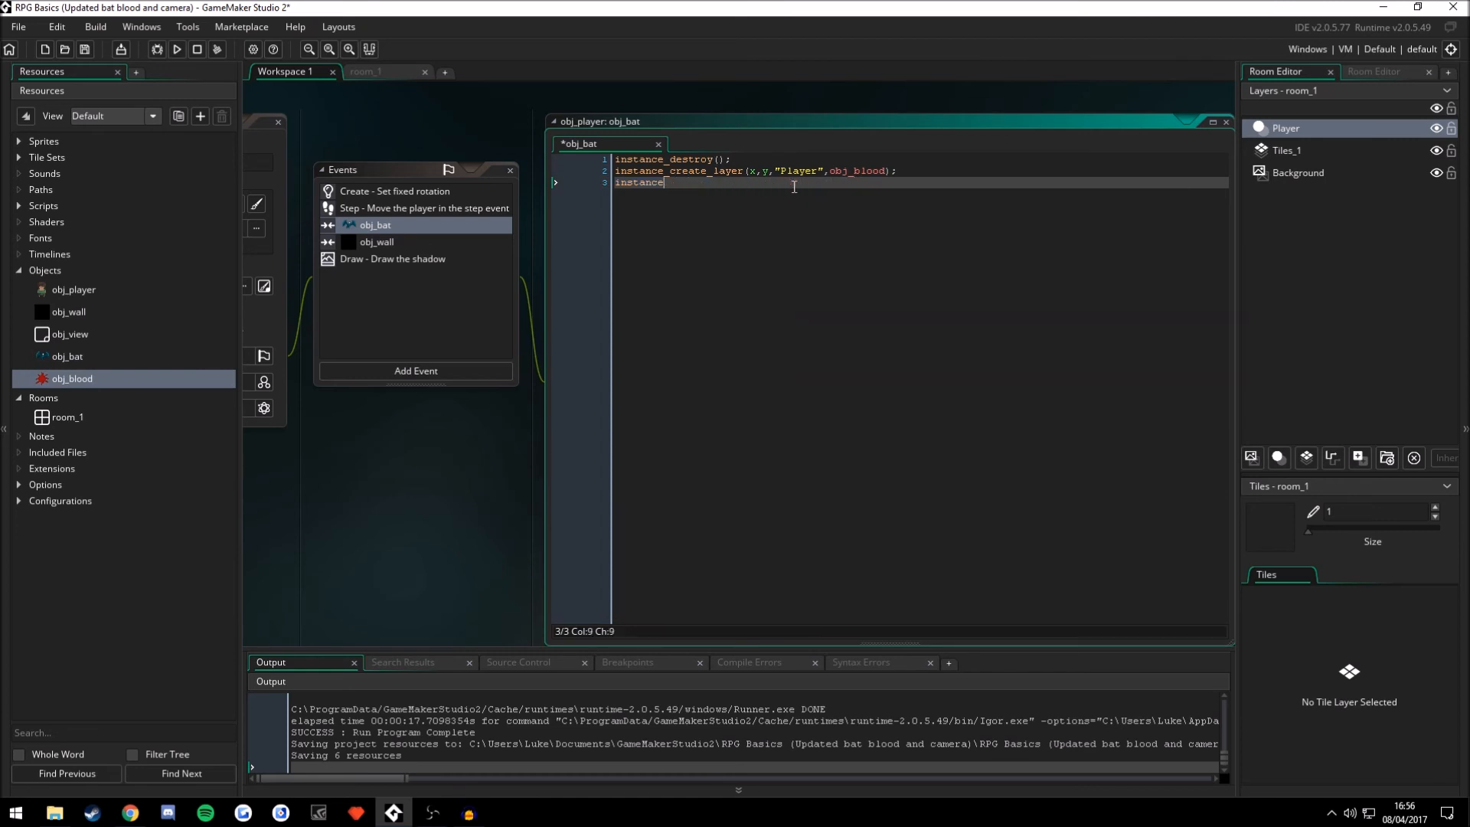
{"action": "key", "text": "BackSpace"}
{"action": "key", "text": "BackSpace"}
{"action": "key", "text": "BackSpace"}
{"action": "key", "text": "BackSpace"}
{"action": "key", "text": "BackSpace"}
{"action": "key", "text": "BackSpace"}
{"action": "key", "text": "BackSpace"}
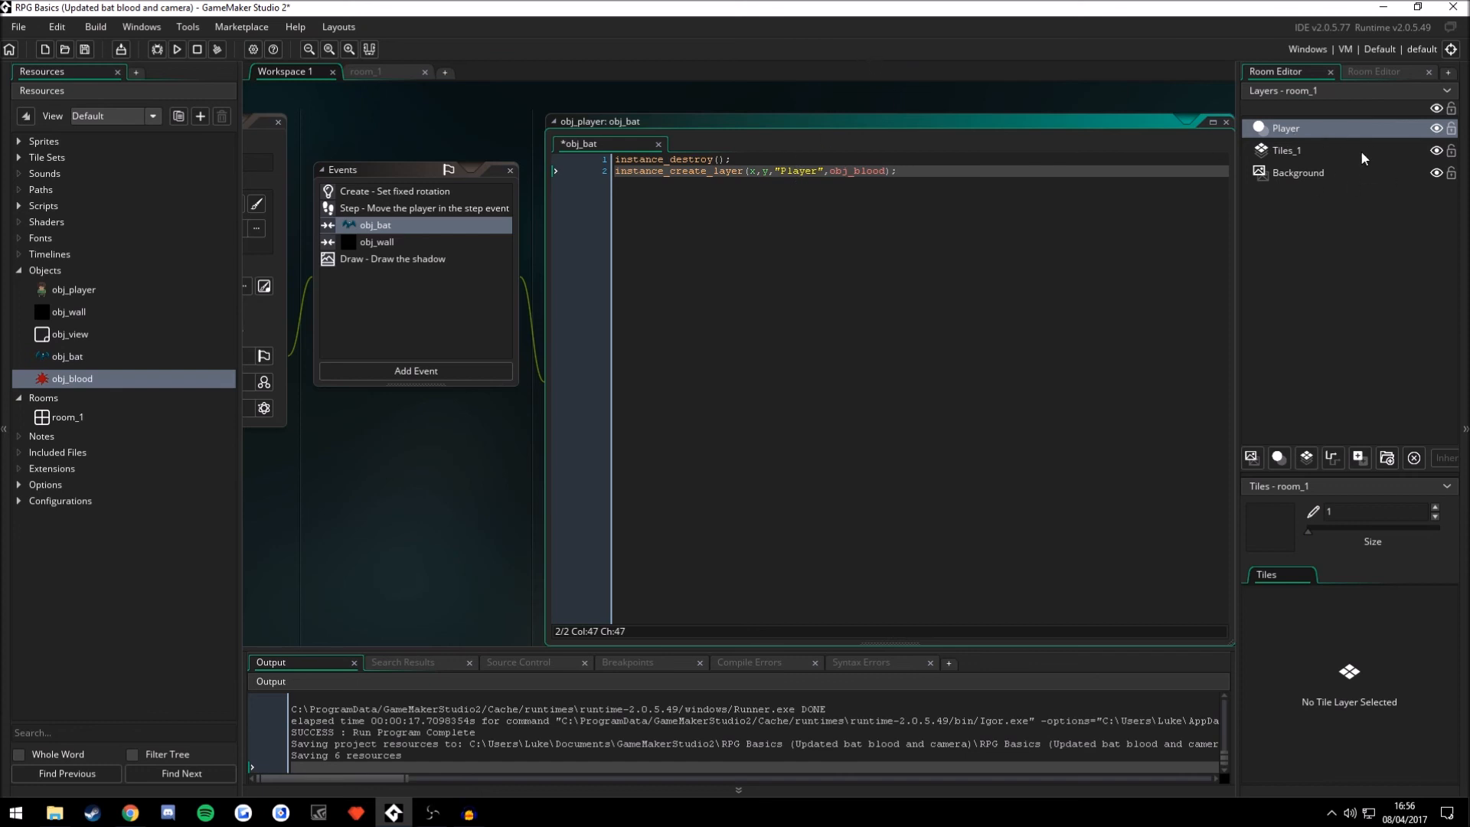
- Reopen room_1 from the Resources tree in the room editor
{"action": "double_click", "coordinate": [69, 417]}
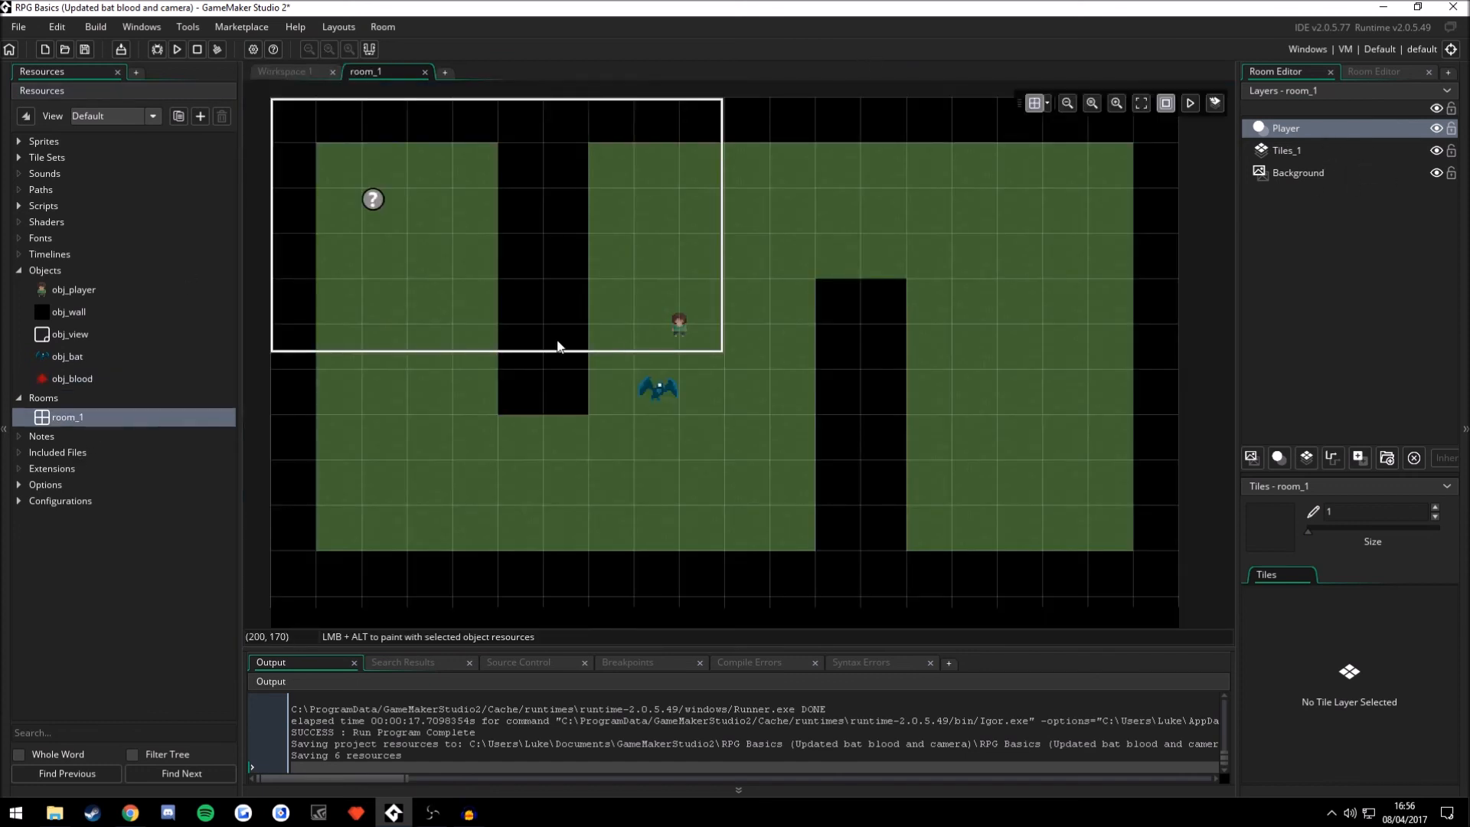
{"action": "middle_click", "coordinate": [697, 251]}
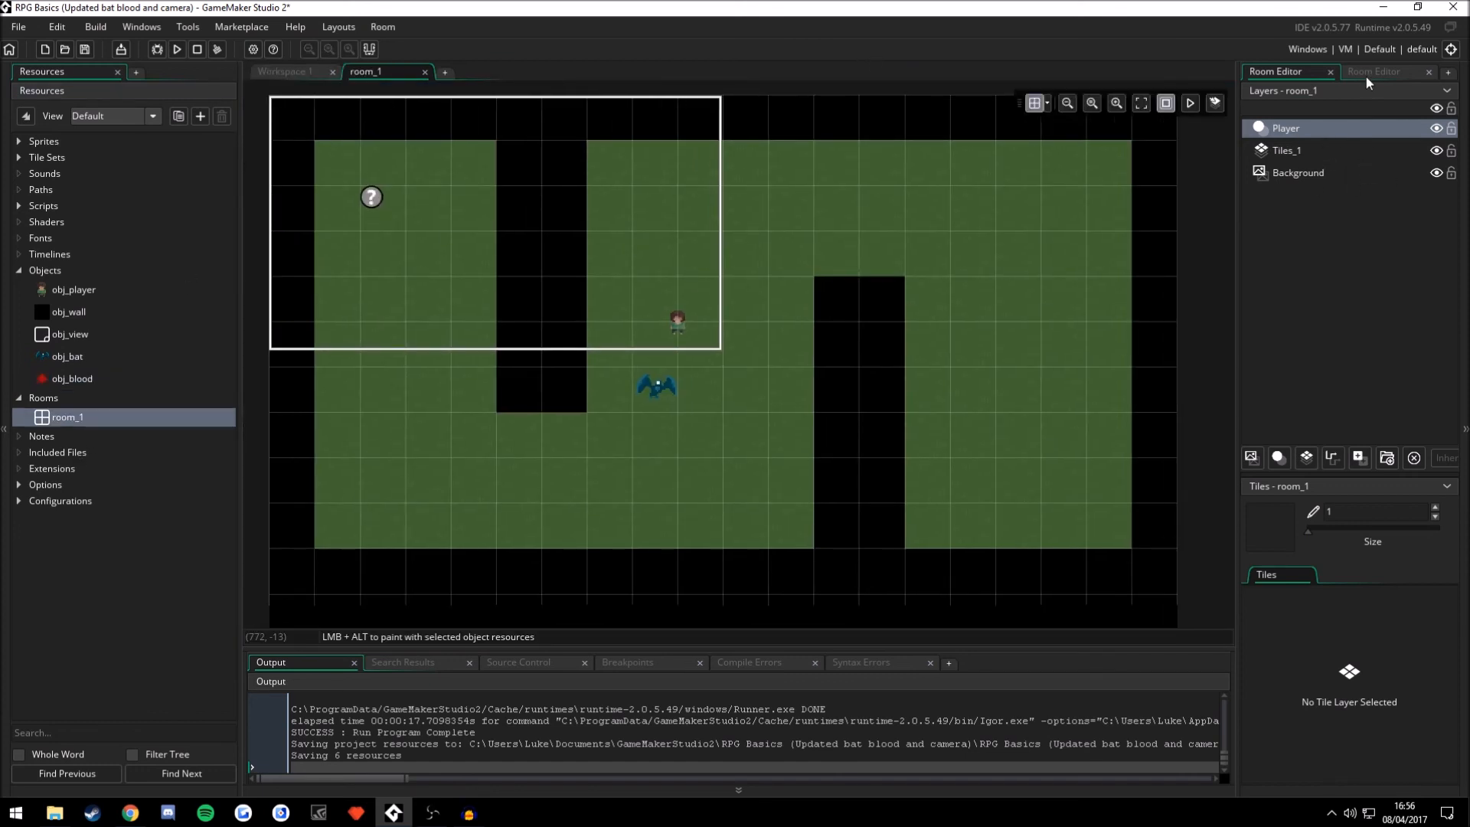
{"action": "left_click", "coordinate": [1371, 72]}
{"action": "left_click", "coordinate": [1297, 220]}
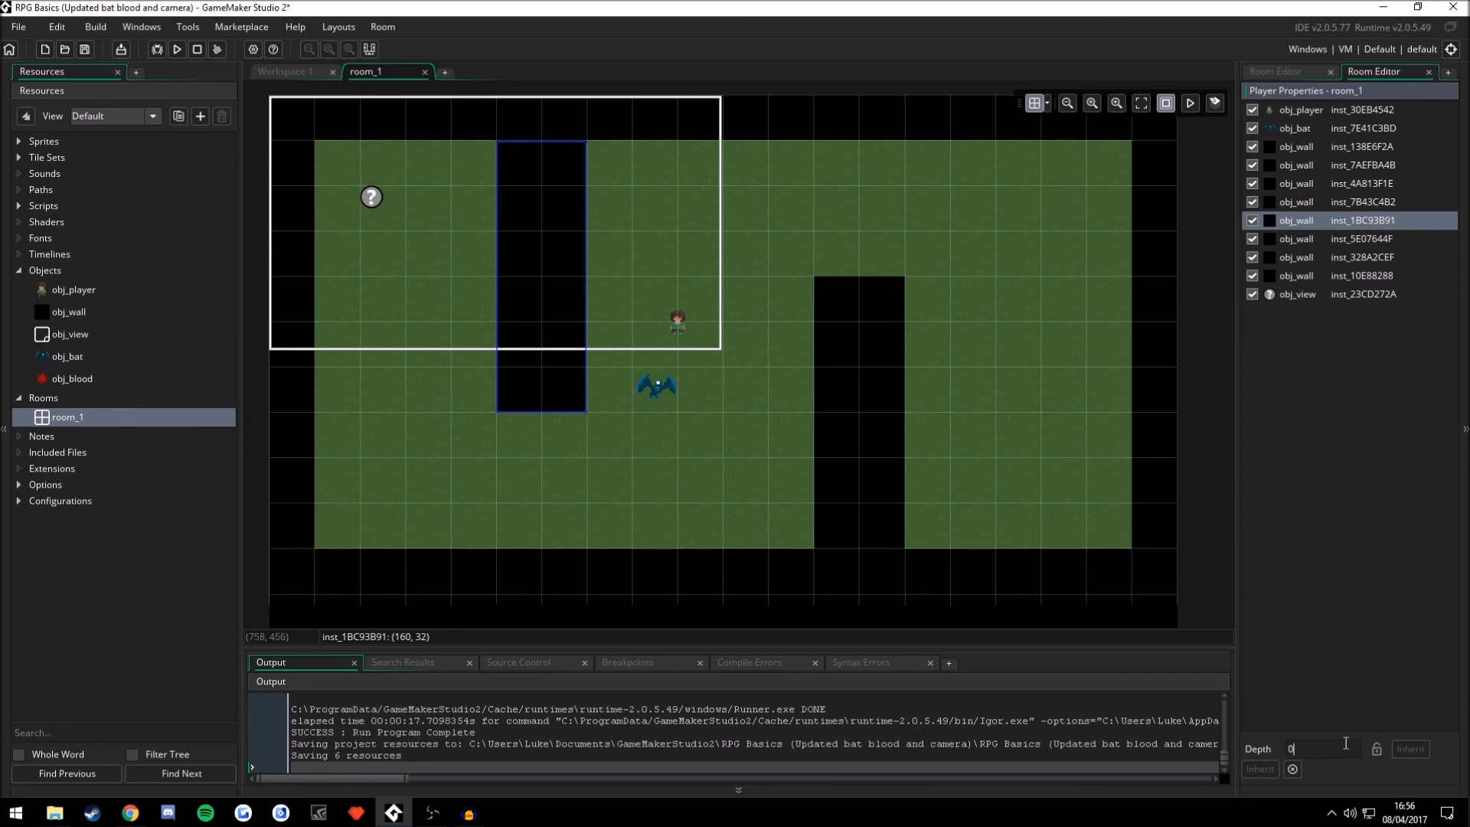
{"action": "left_click", "coordinate": [1343, 684]}
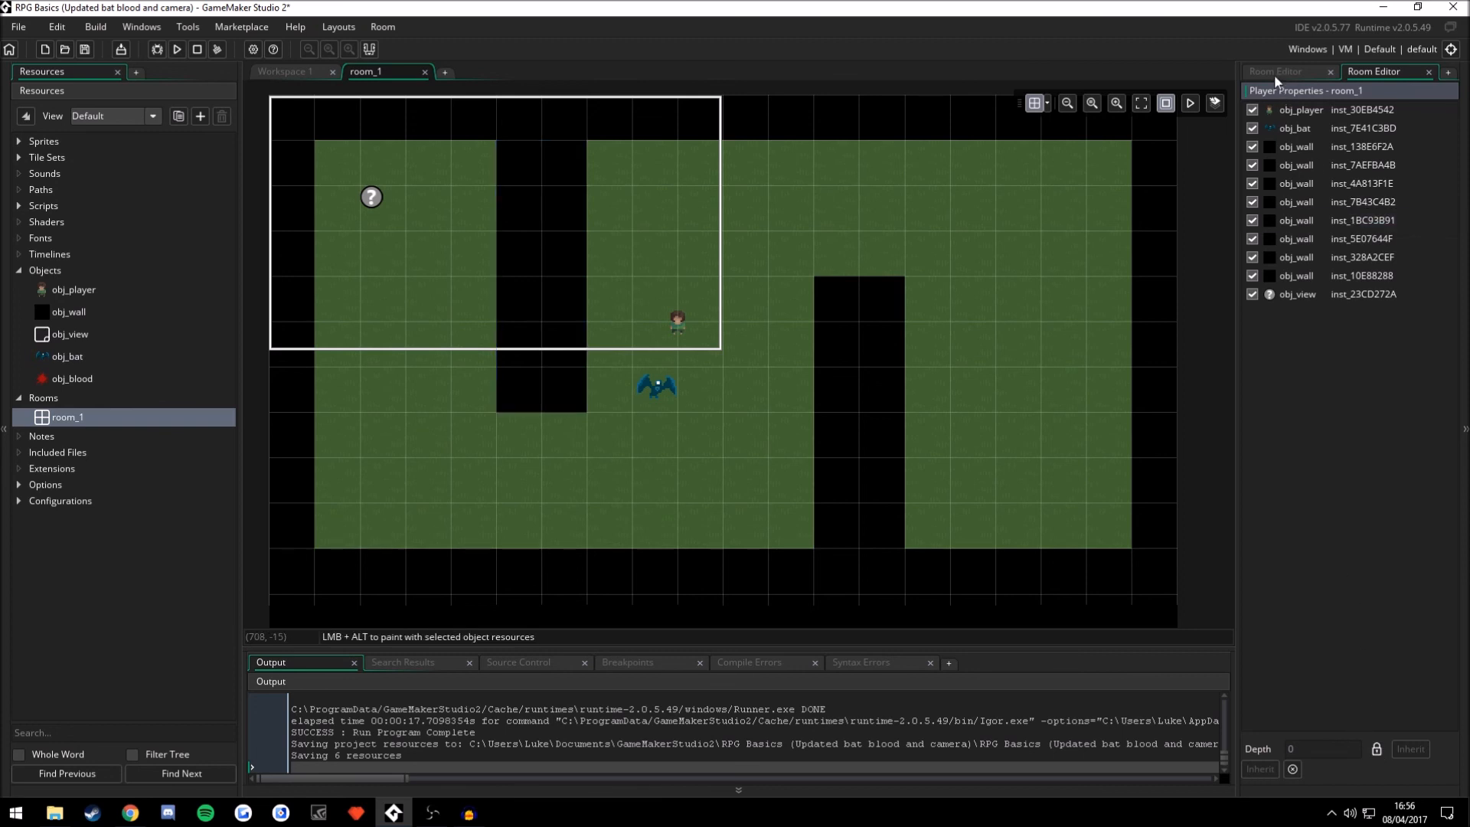
{"action": "left_click", "coordinate": [1328, 113]}
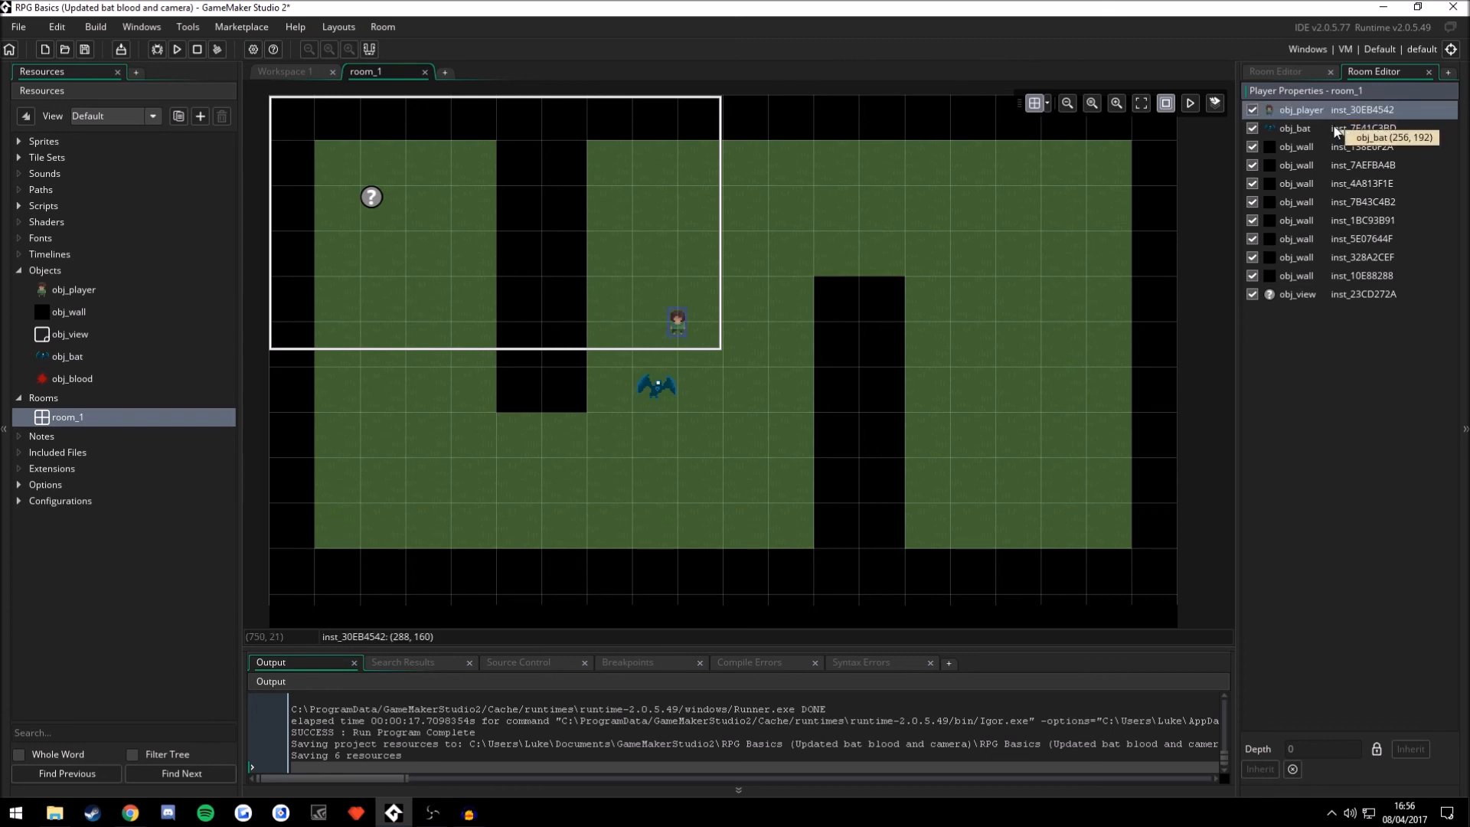
{"action": "left_click", "coordinate": [1335, 129]}
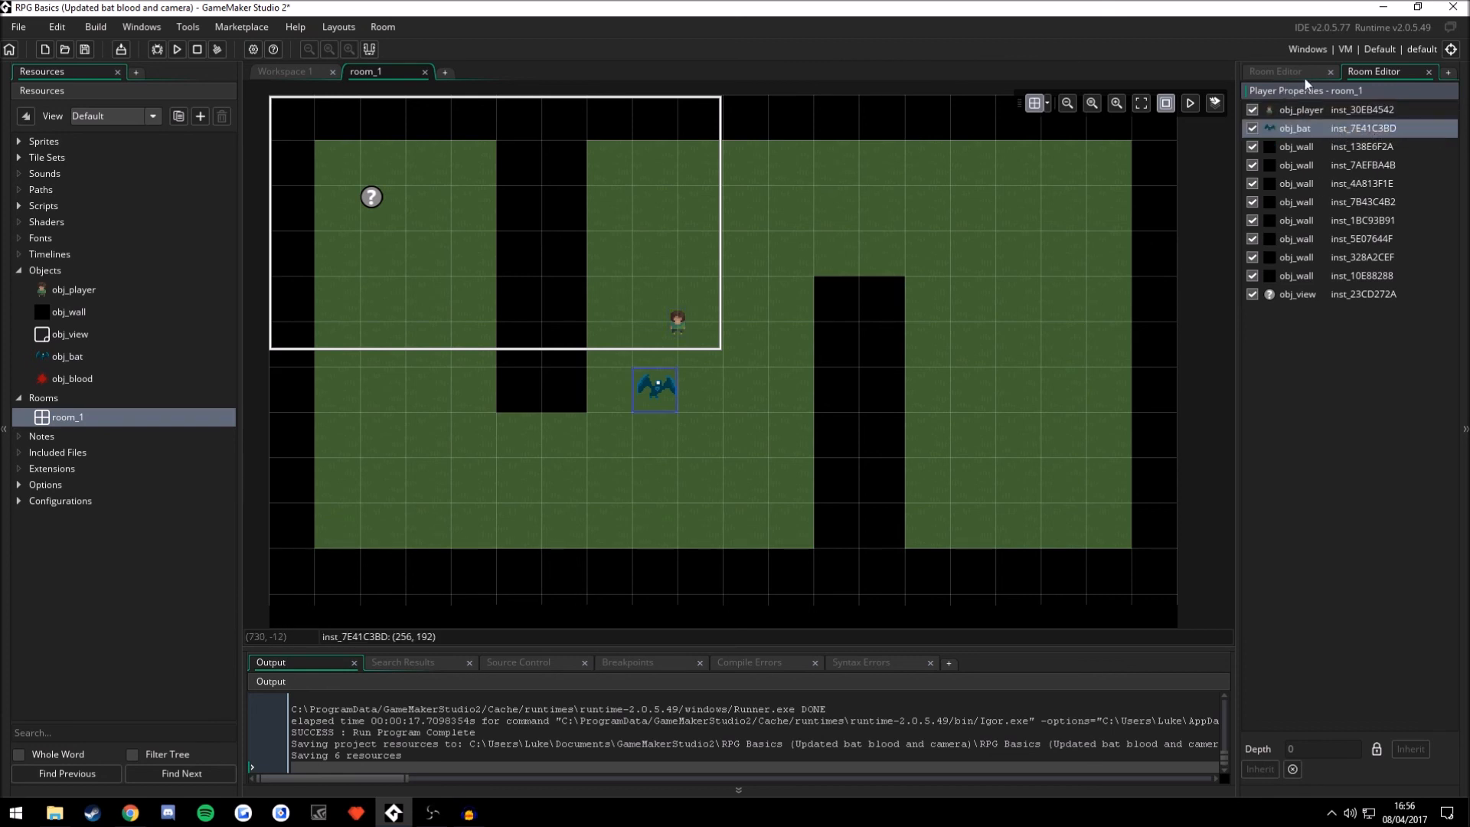
{"action": "left_click_drag", "start_coordinate": [1379, 218], "coordinate": [1360, 111]}
{"action": "left_click", "coordinate": [1369, 261]}
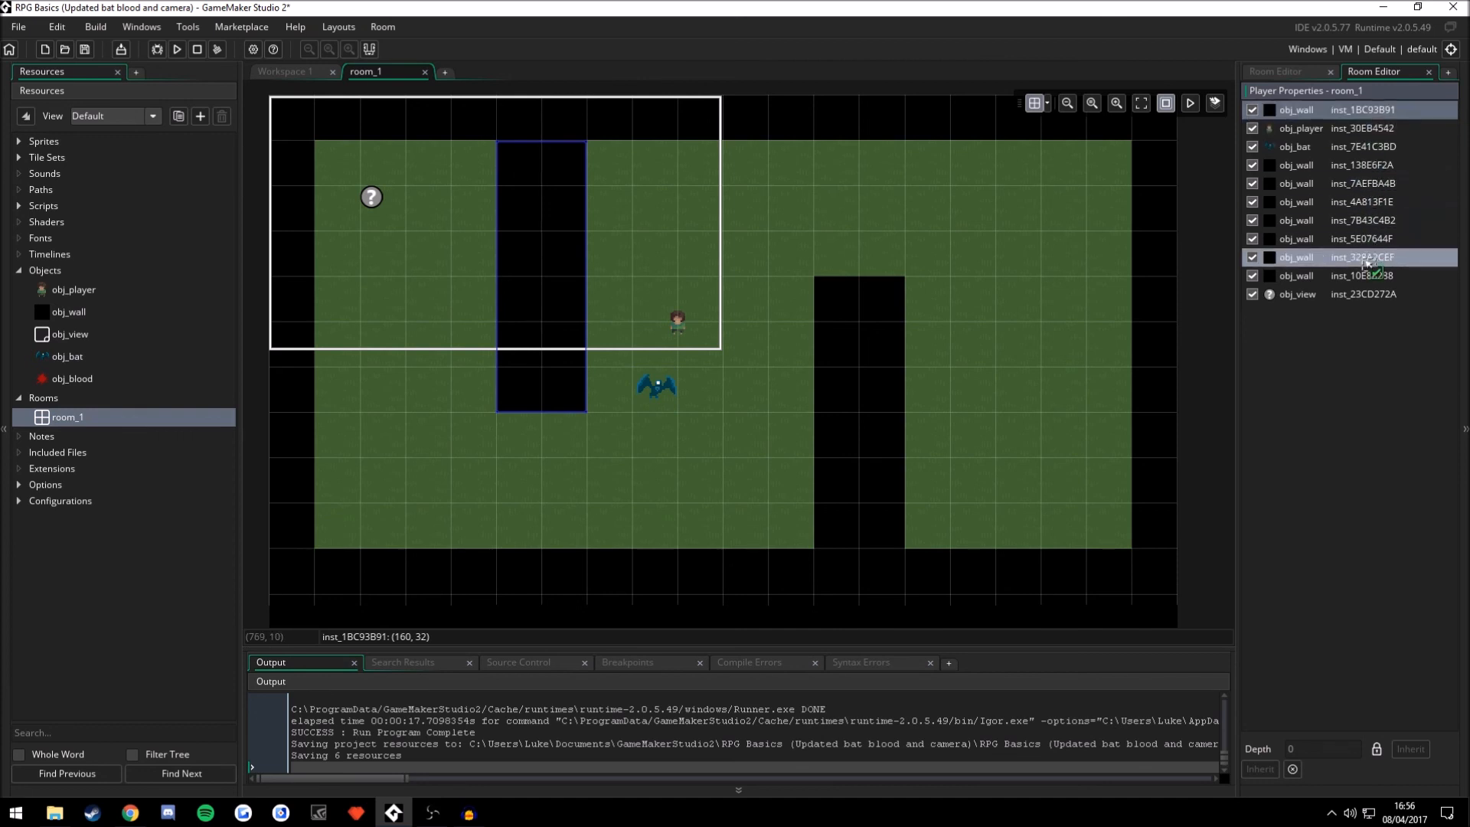
{"action": "key", "text": "ctrl+z"}
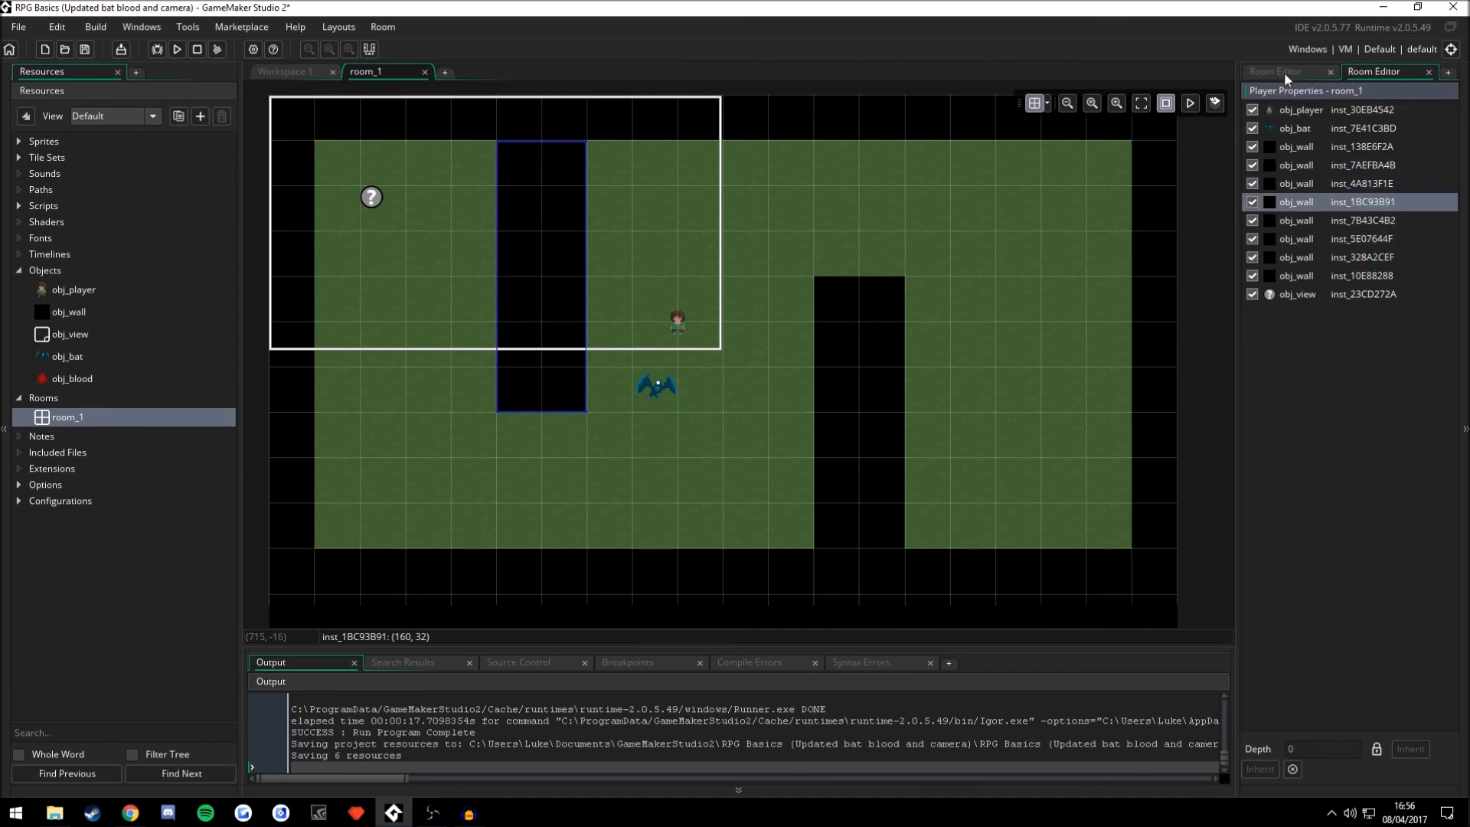
{"action": "left_click", "coordinate": [1284, 73]}
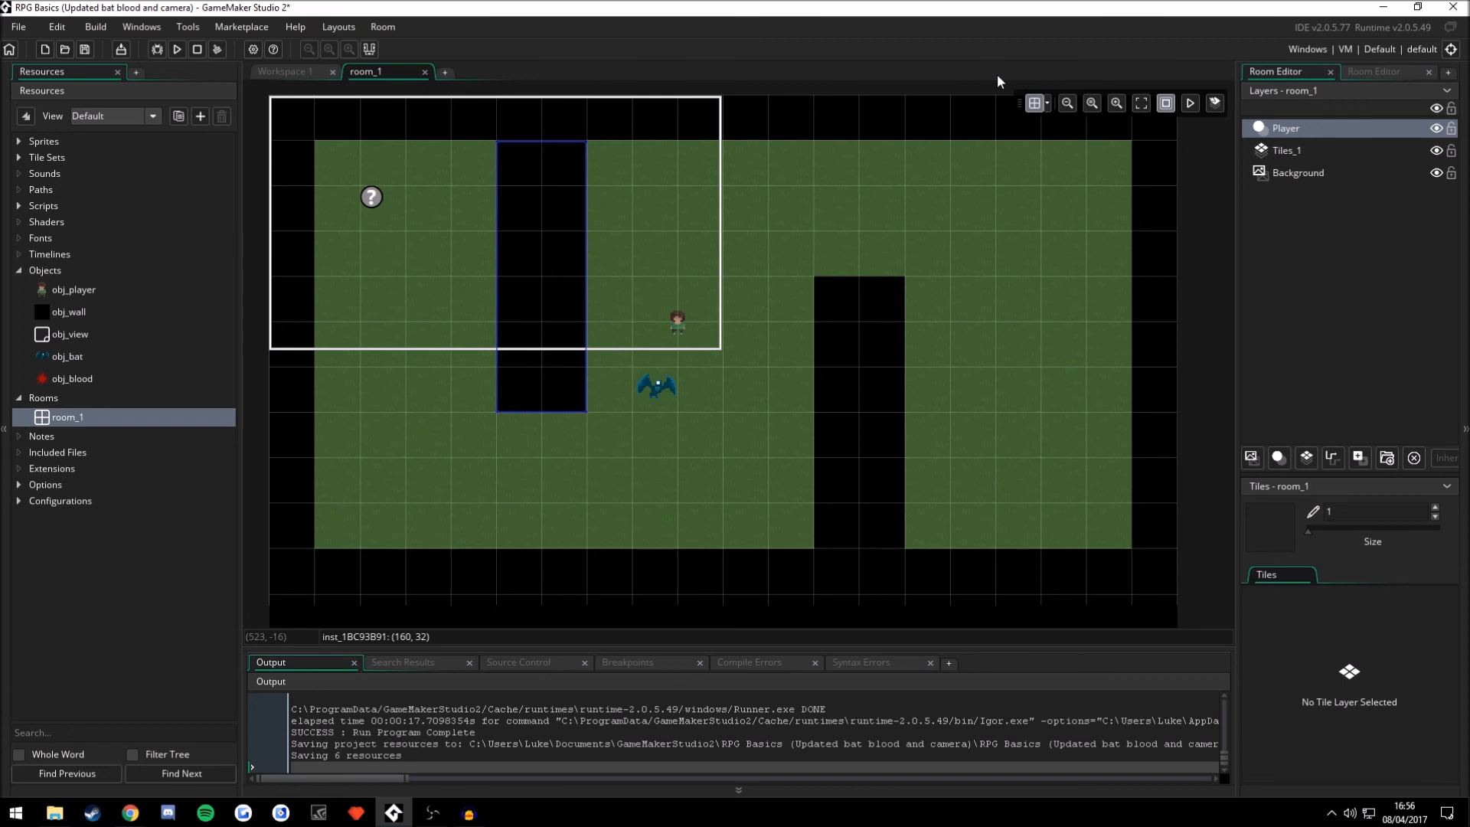